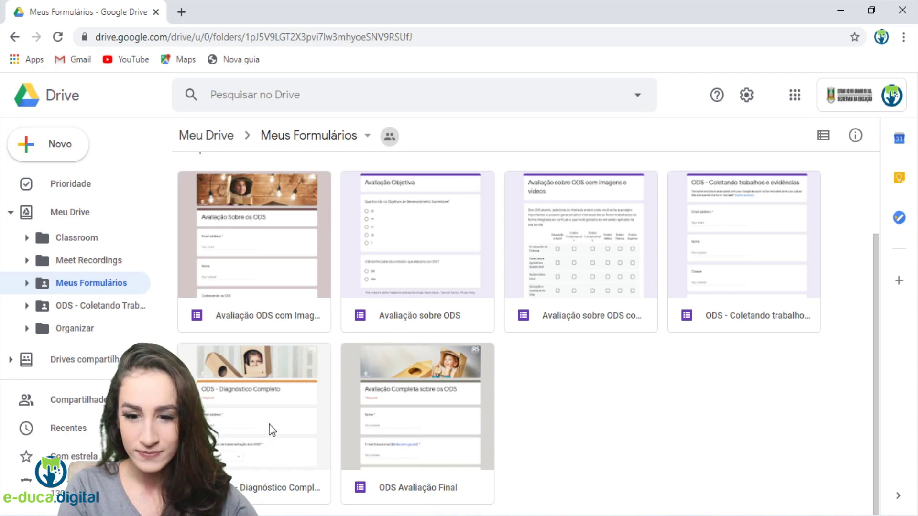
Step: Make a copy of the "ODS - Diagnóstico Completo" form in the Meus Formulários folder and open the copy
right_click(249, 444)
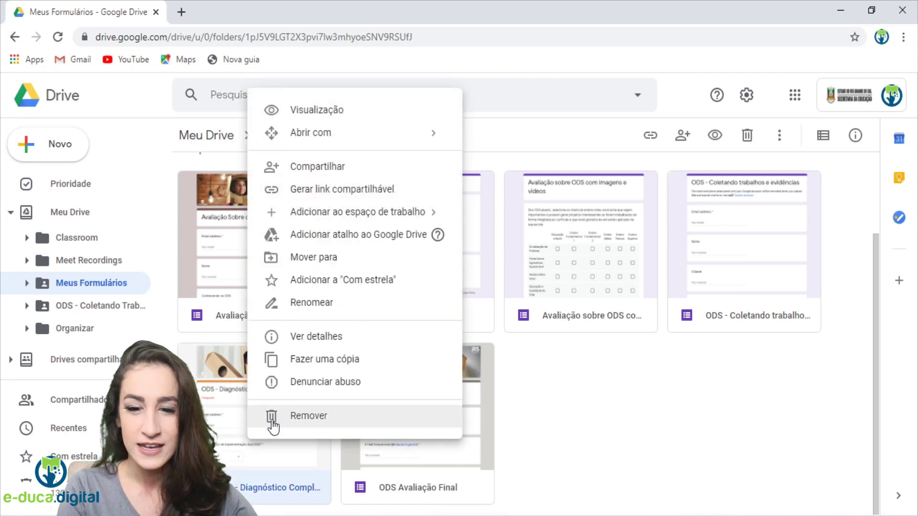
left_click(390, 367)
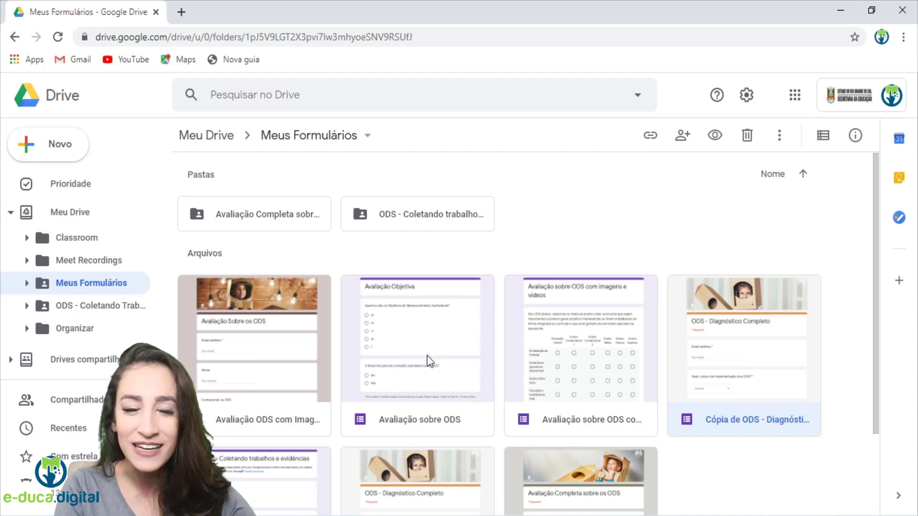
double_click(739, 412)
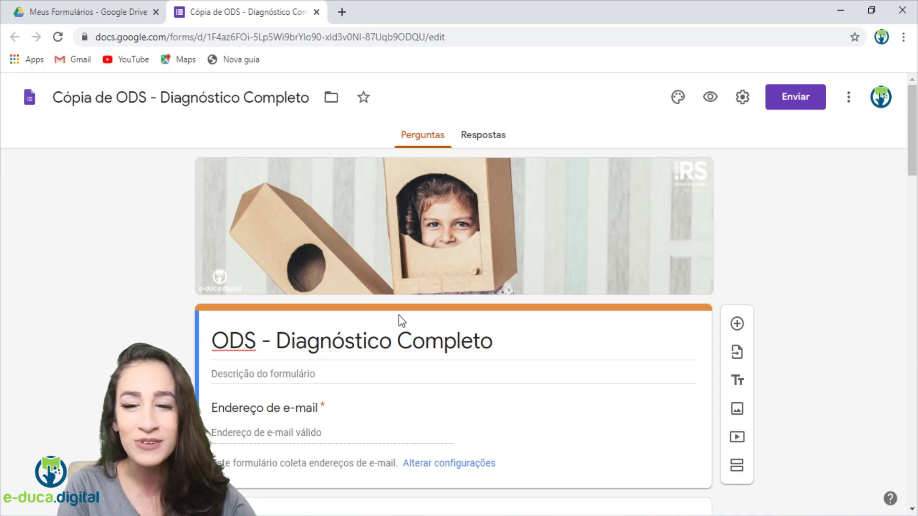
Step: Rename the copied form's file as "Avaliação inicial sobre os ODS"
double_click(192, 97)
double_click(267, 97)
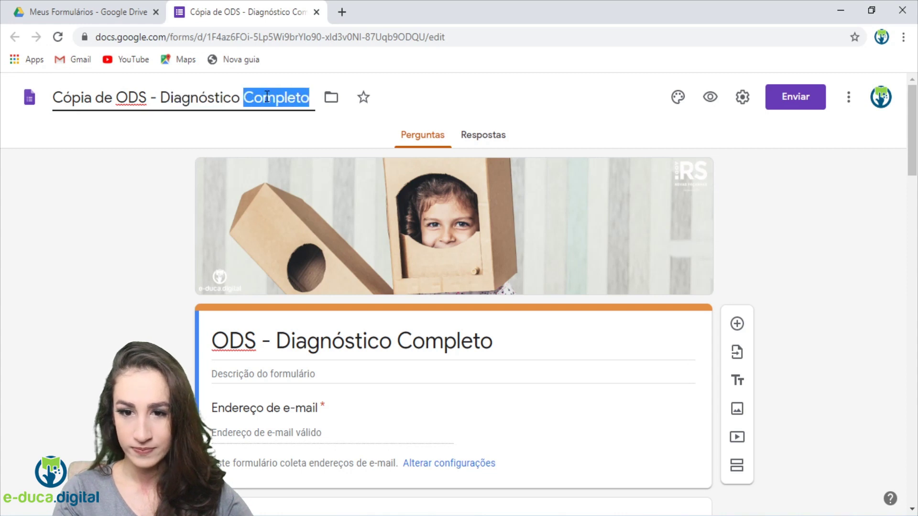
key("ctrl+a")
type("Avaliação inicial sorbe")
key("BackSpace")
key("BackSpace")
key("BackSpace")
type("bre os ODS")
left_click(152, 199)
Step: Change the title in the form's header to "Avaliação sobre ODS"
scroll(387, 282, "down", 1)
triple_click(386, 281)
type("Avaliação sobre ODS")
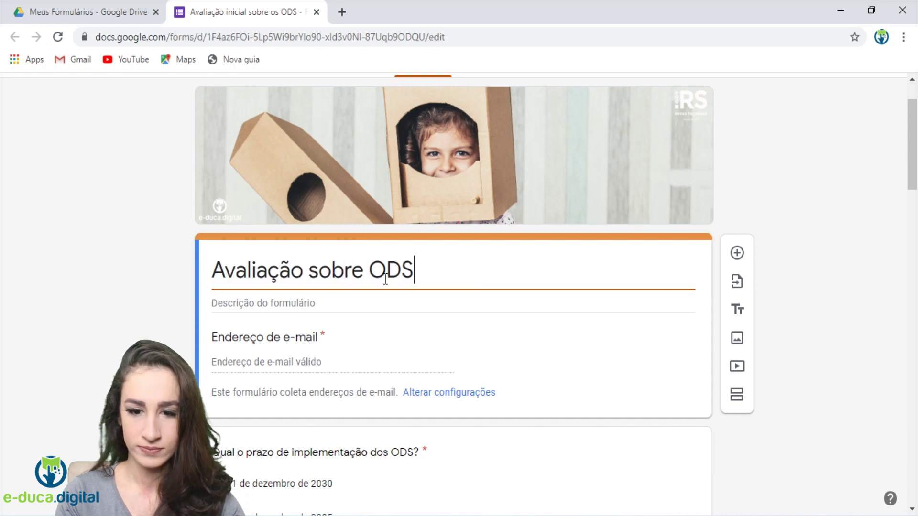
left_click(813, 213)
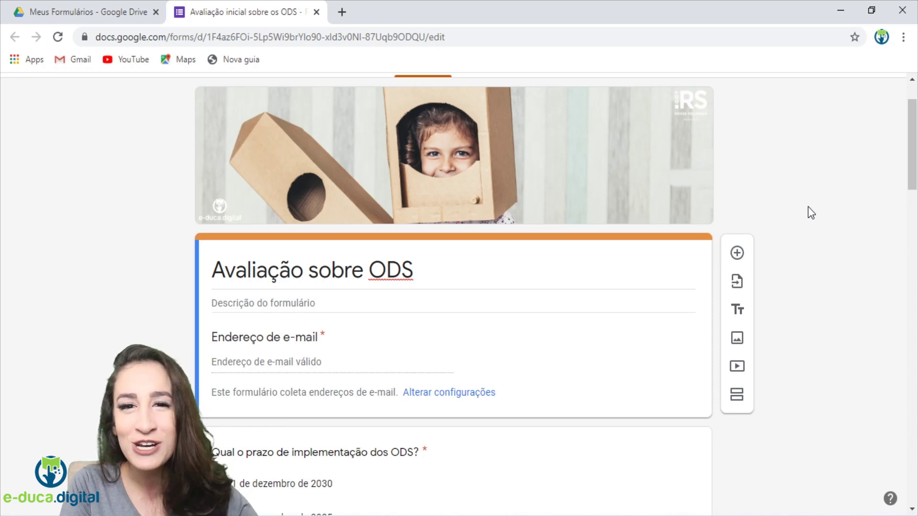
Step: Add a "Resposta curta" question titled "Nome completo:" directly below the form header
left_click(738, 255)
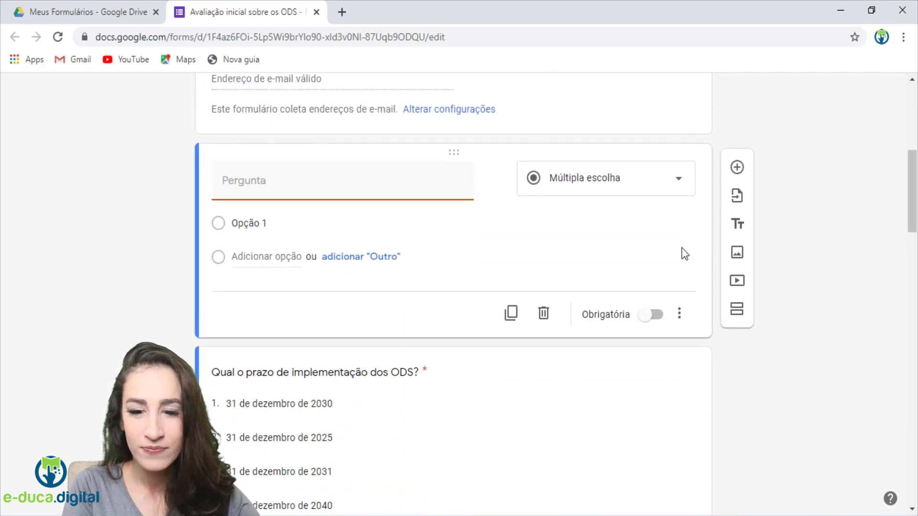
left_click(673, 187)
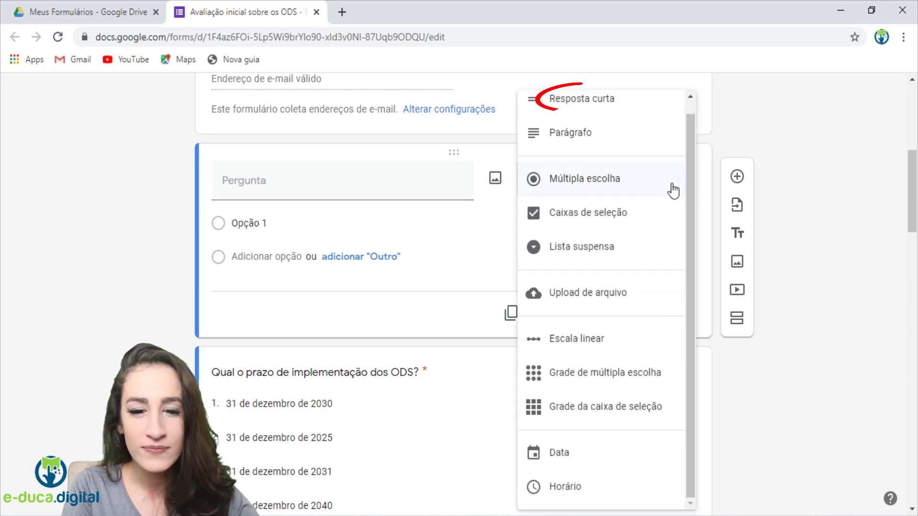
left_click(601, 100)
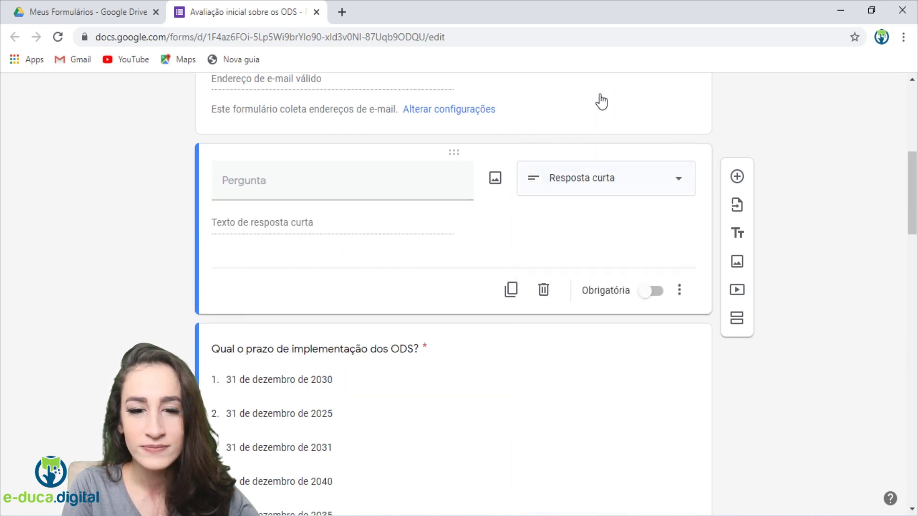
left_click(398, 176)
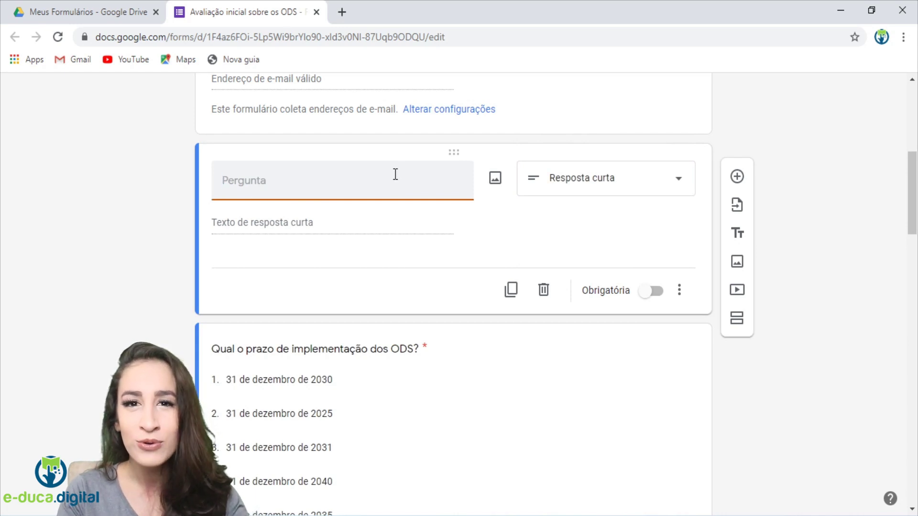
type("Nome completo:")
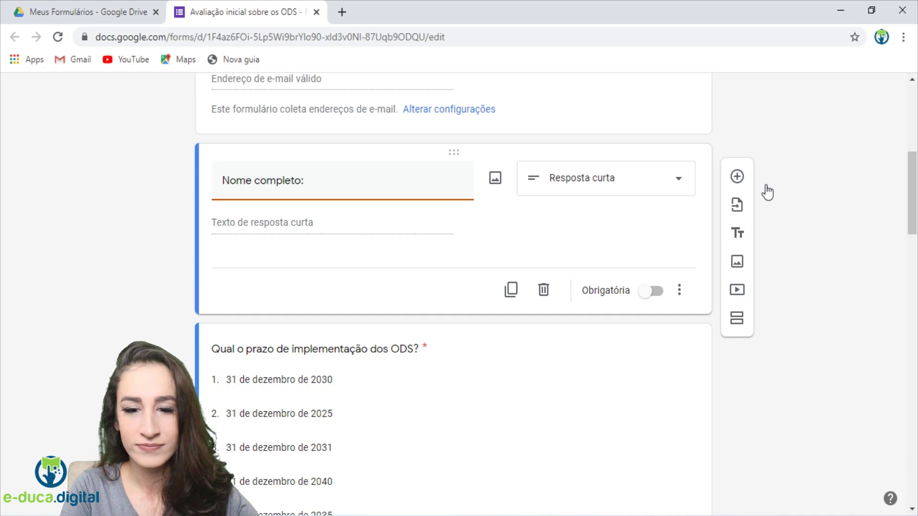
left_click(837, 185)
Step: Turn the form into a quiz by enabling "Criar teste" in the form's settings
scroll(835, 181, "up", 3)
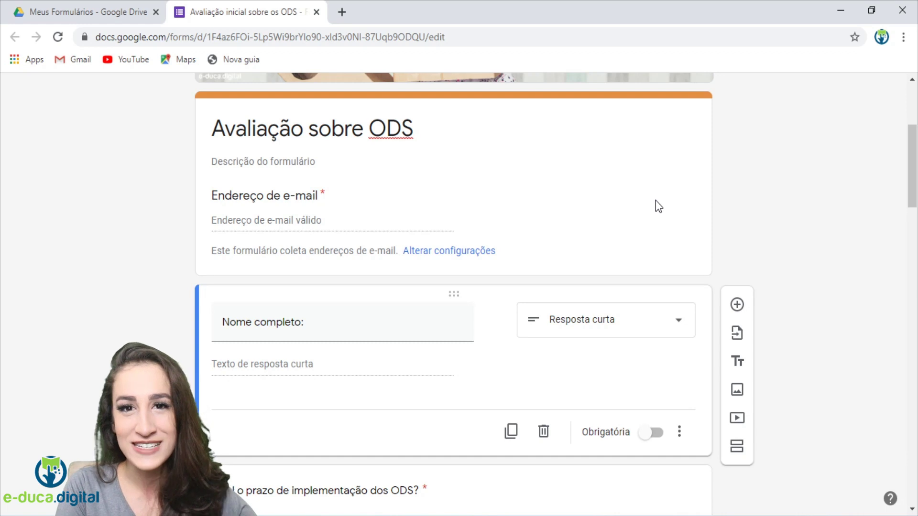
scroll(627, 197, "up", 5)
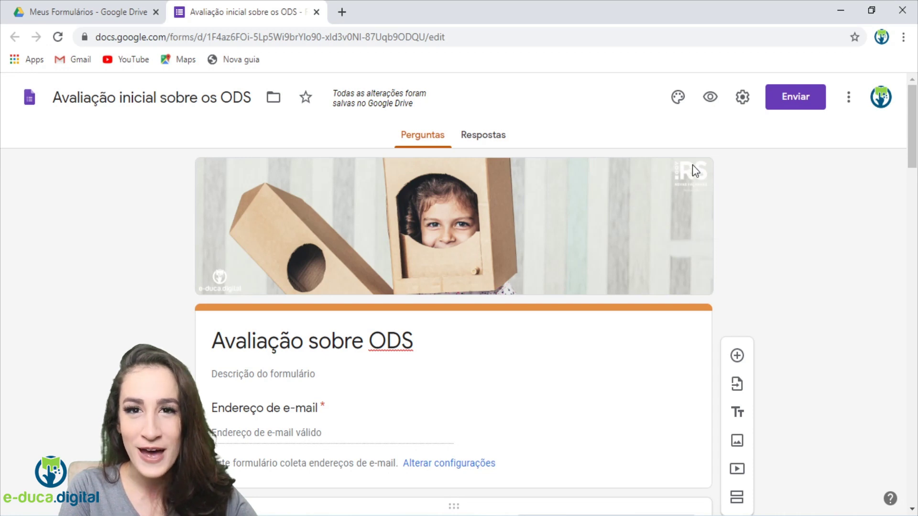
left_click(743, 98)
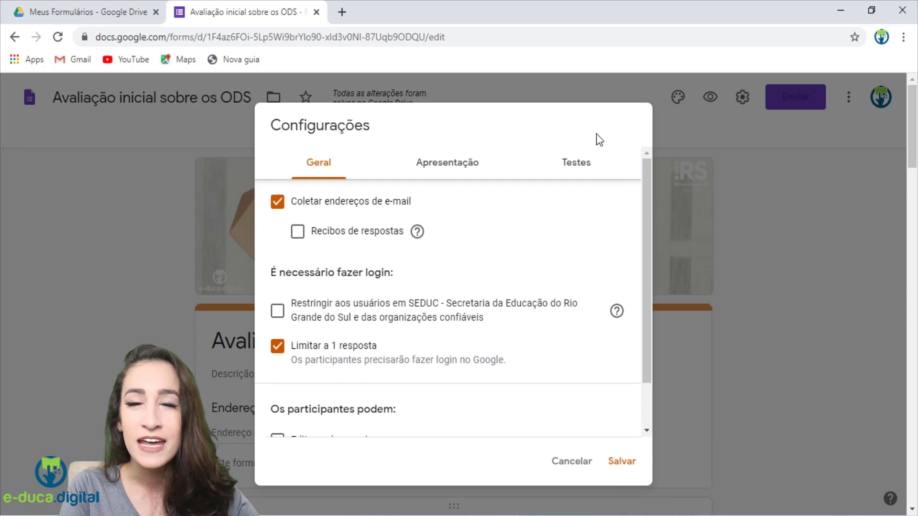
left_click(579, 174)
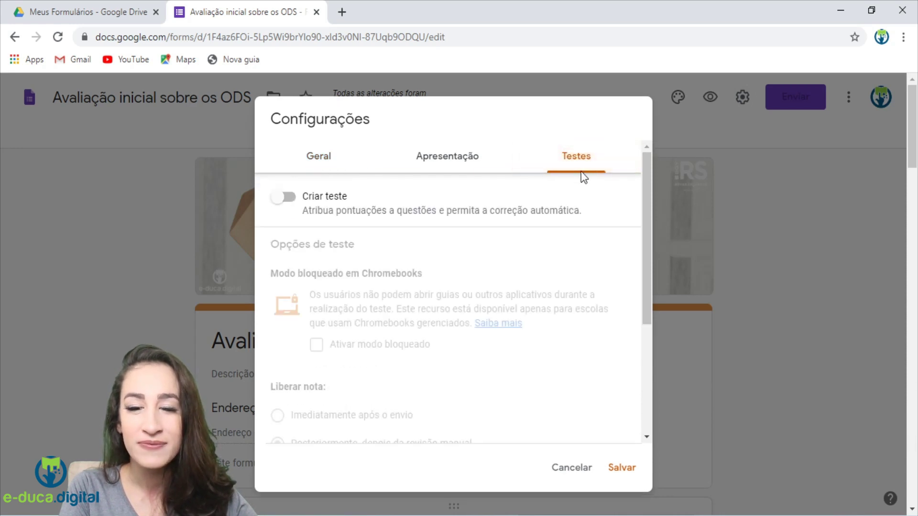
left_click(282, 197)
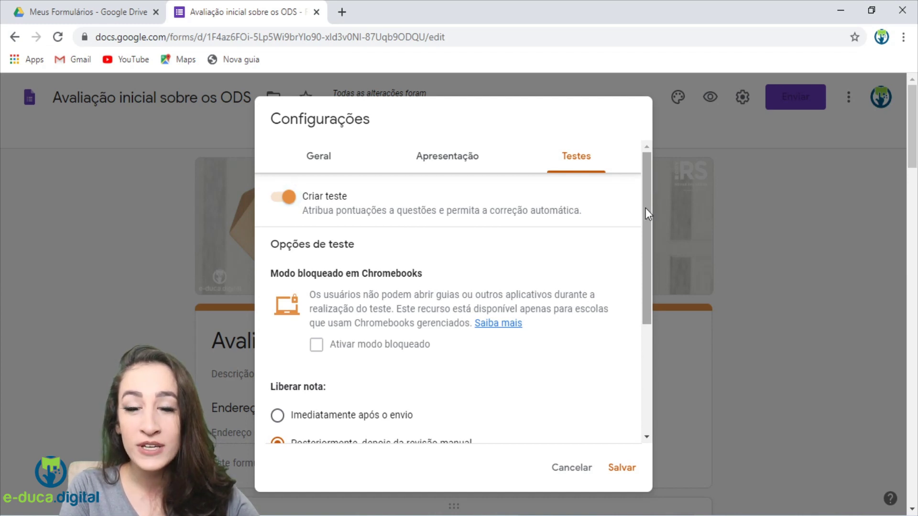
Step: Release grades "Imediatamente após o envio", let respondents see "Perguntas erradas" and "Valores", and save the quiz settings
left_click_drag(649, 210, 634, 339)
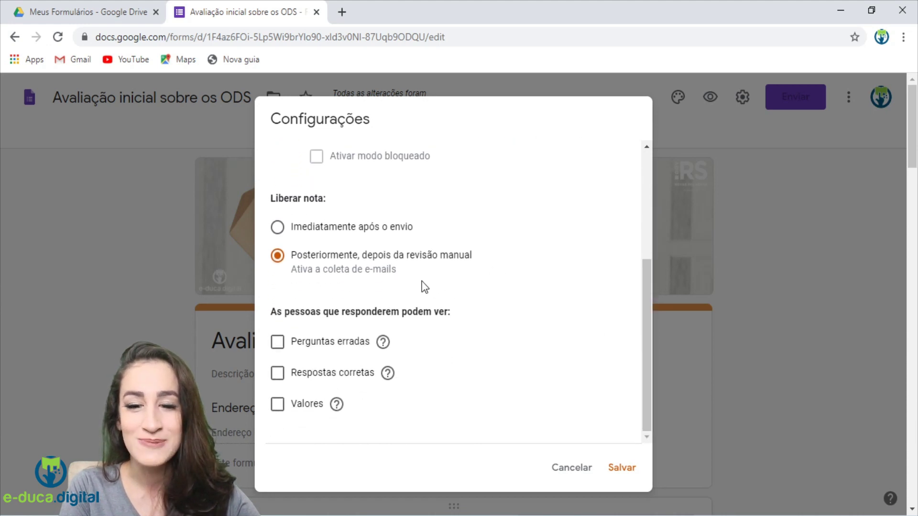
left_click(277, 229)
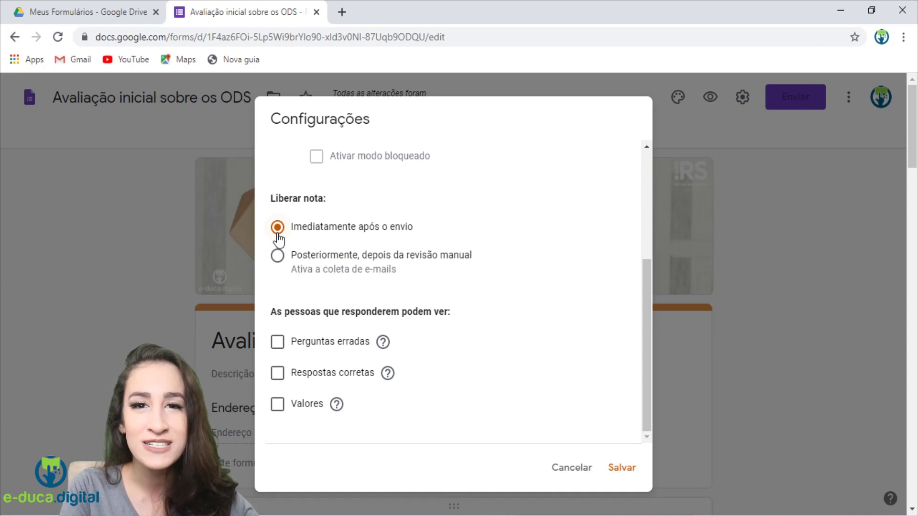
left_click(277, 349)
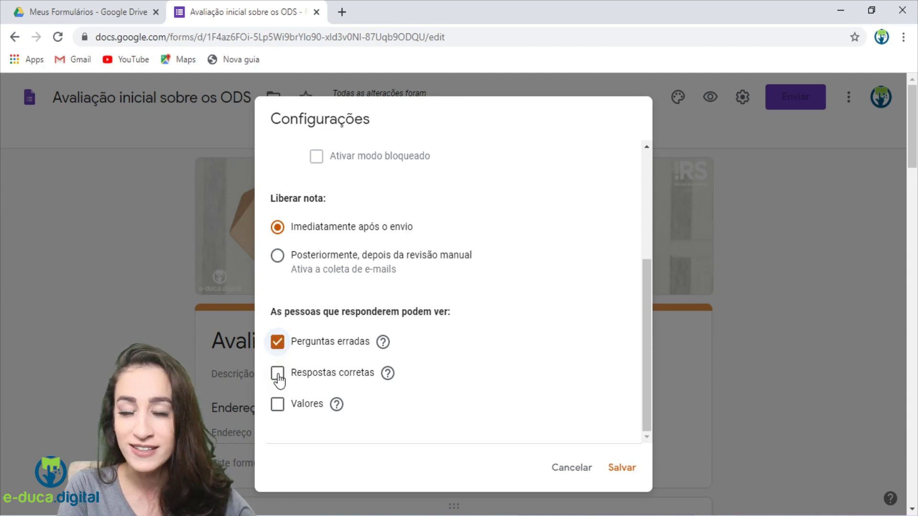
left_click(277, 406)
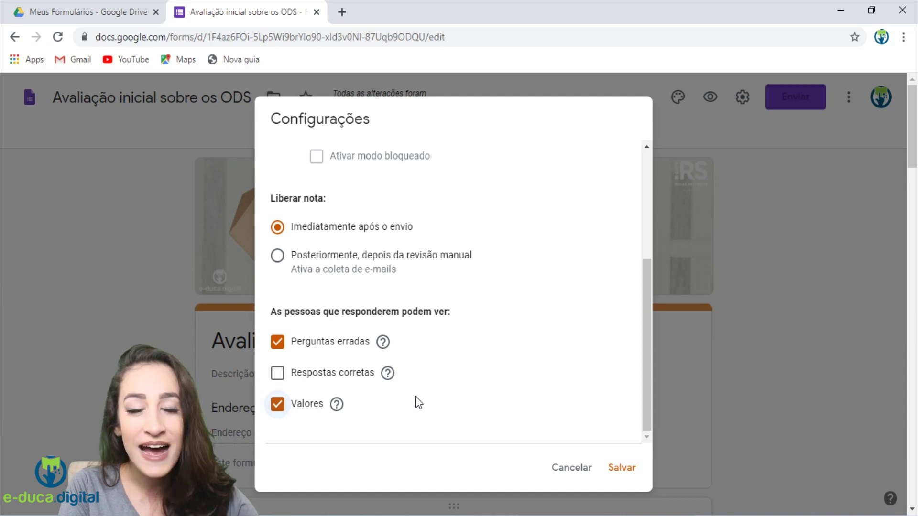
left_click(620, 472)
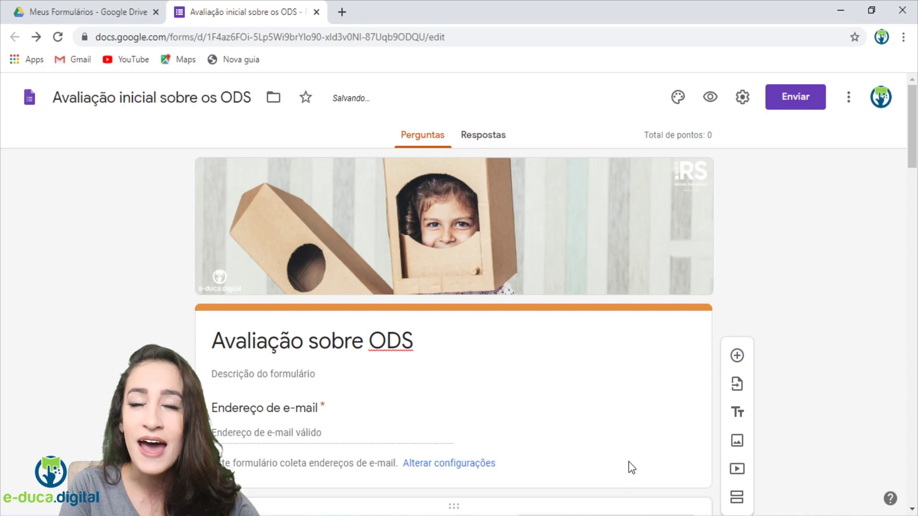
Step: Review the general form settings for e-mail collection, login and participant permissions, and save without altering any option
left_click(743, 98)
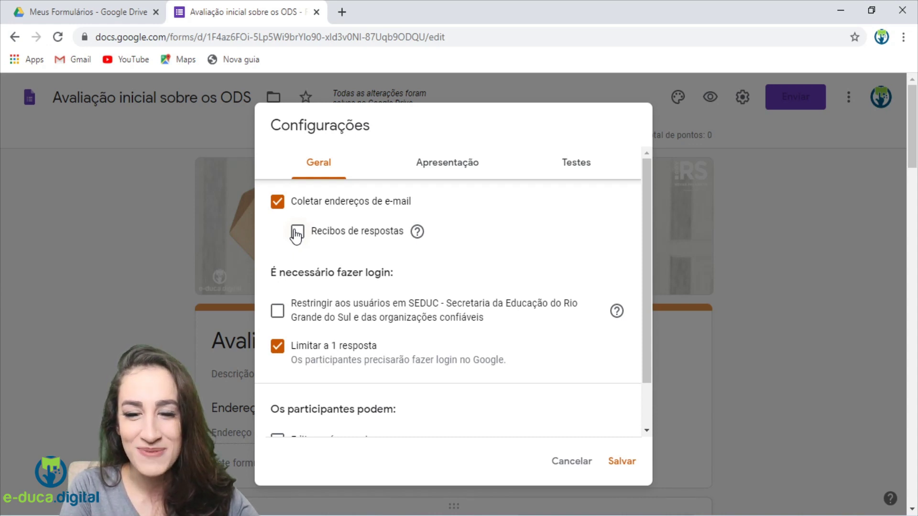
scroll(418, 311, "down", 2)
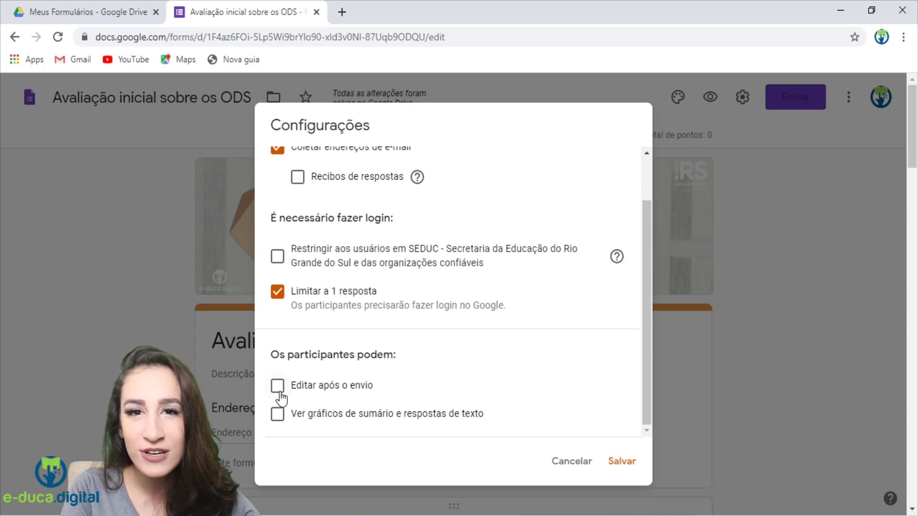
left_click(622, 462)
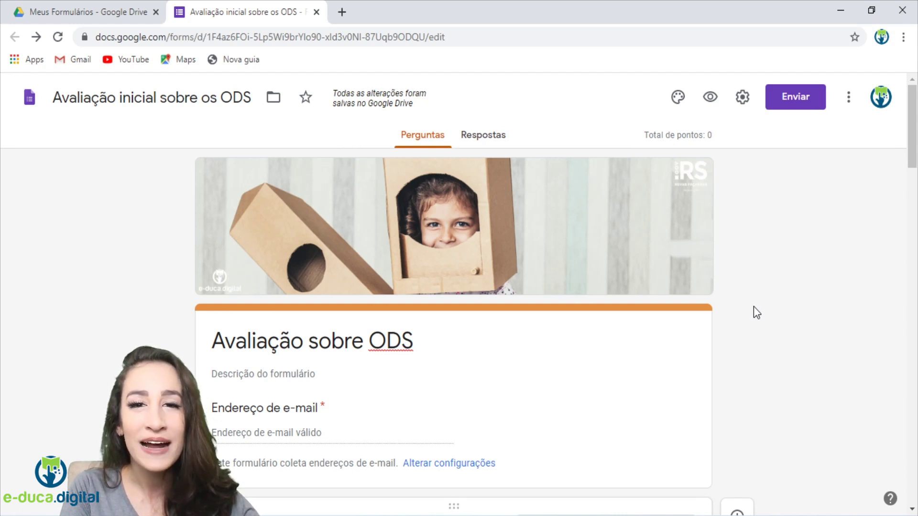
Step: Open the answer key of the question "Qual o prazo de implementação dos ODS?" and set its value to 2 points
scroll(783, 298, "down", 10)
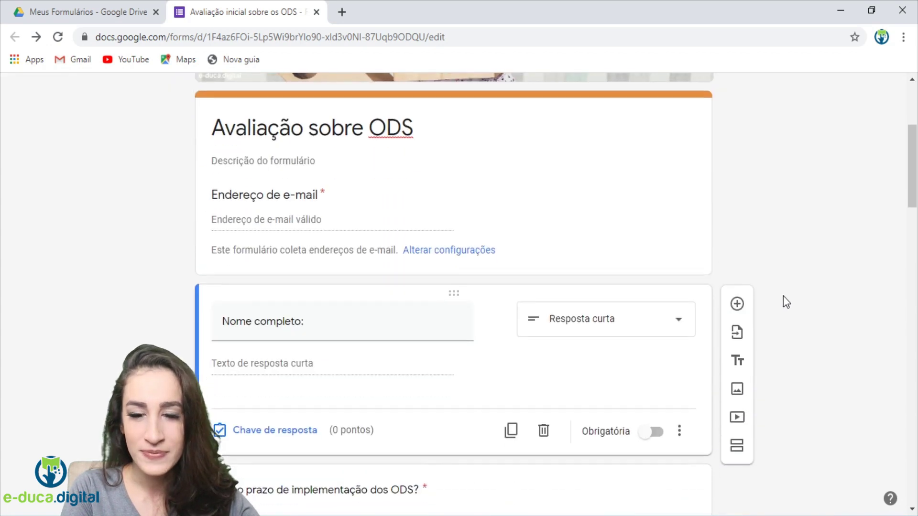
scroll(783, 296, "down", 2)
scroll(785, 300, "up", 4)
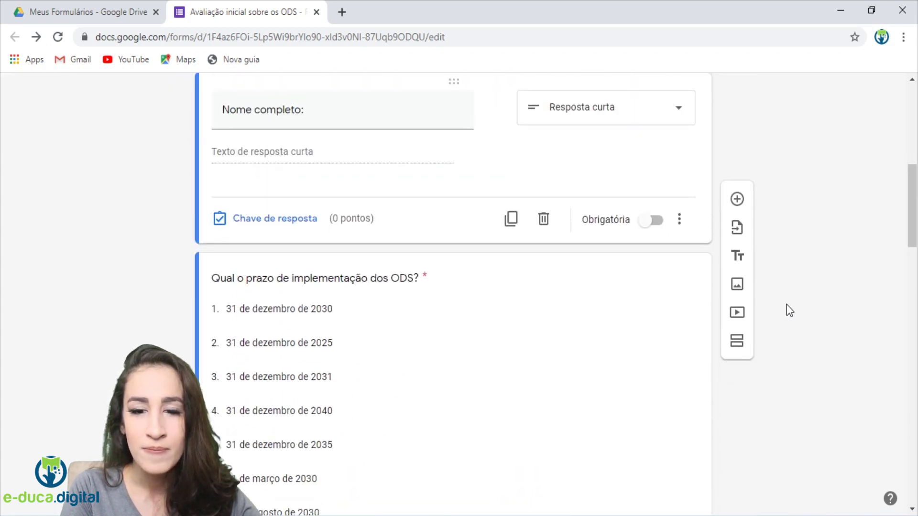
scroll(787, 305, "down", 3)
scroll(787, 304, "down", 2)
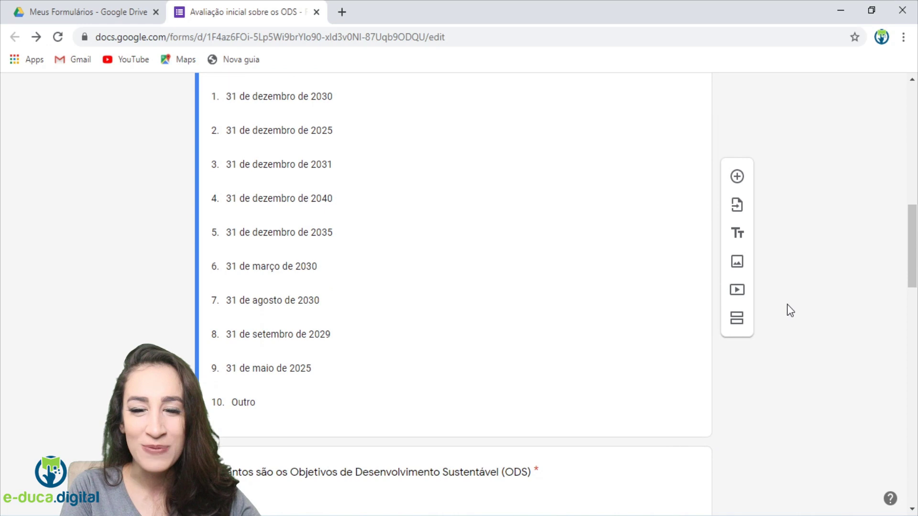
scroll(787, 304, "up", 2)
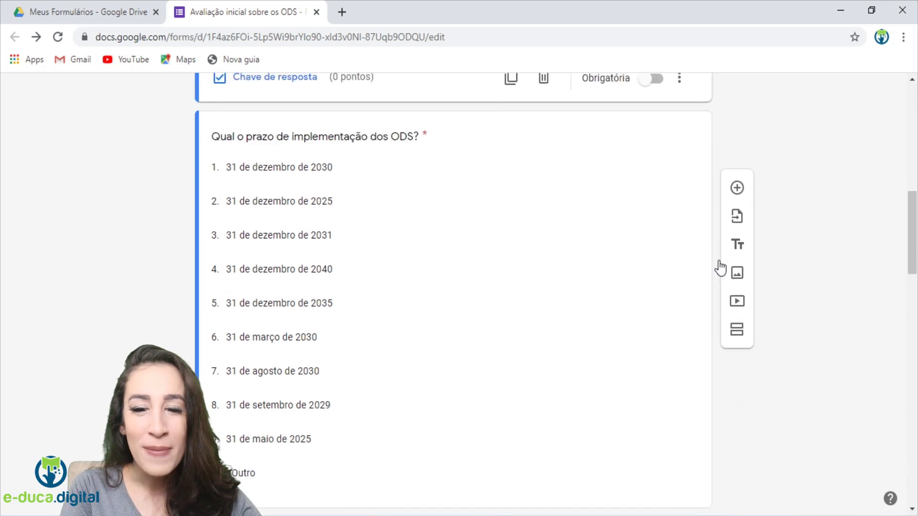
left_click(515, 143)
scroll(515, 144, "down", 4)
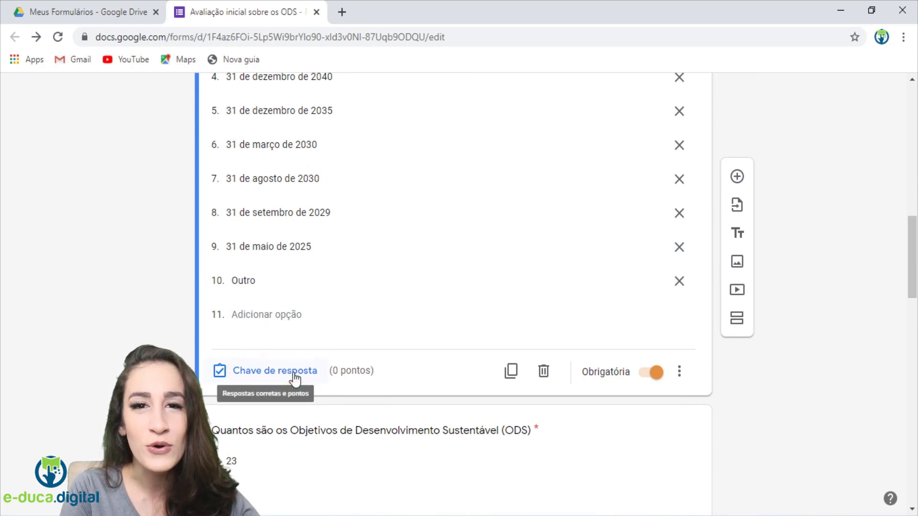
left_click(295, 379)
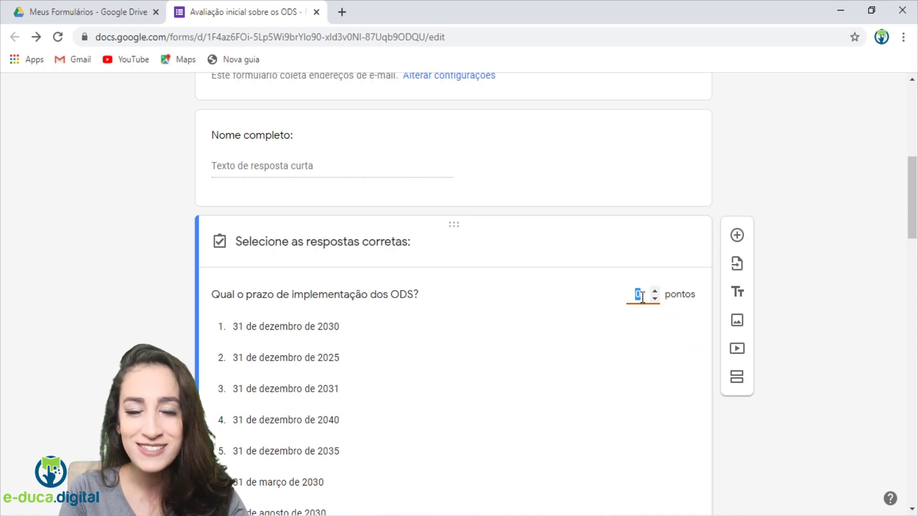
type("2")
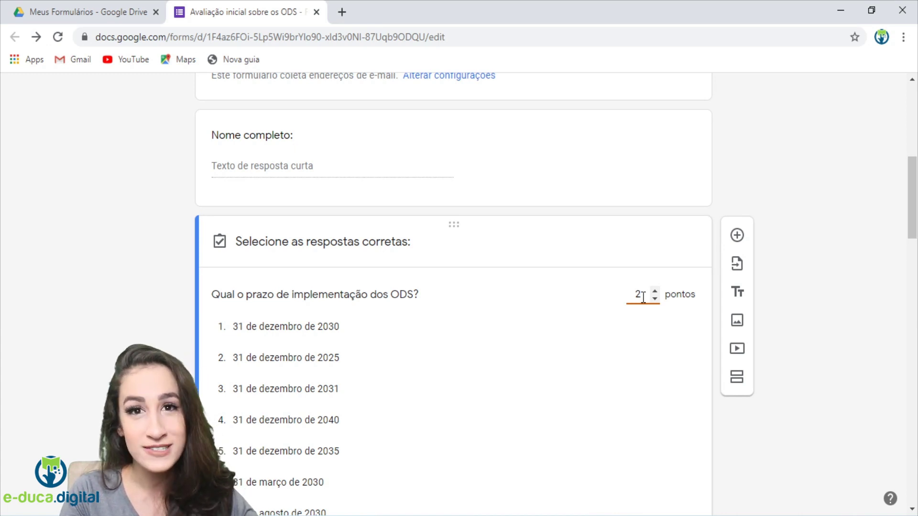
Step: Mark "31 de dezembro de 2030" as the question's correct answer and finish the answer key
scroll(565, 310, "down", 3)
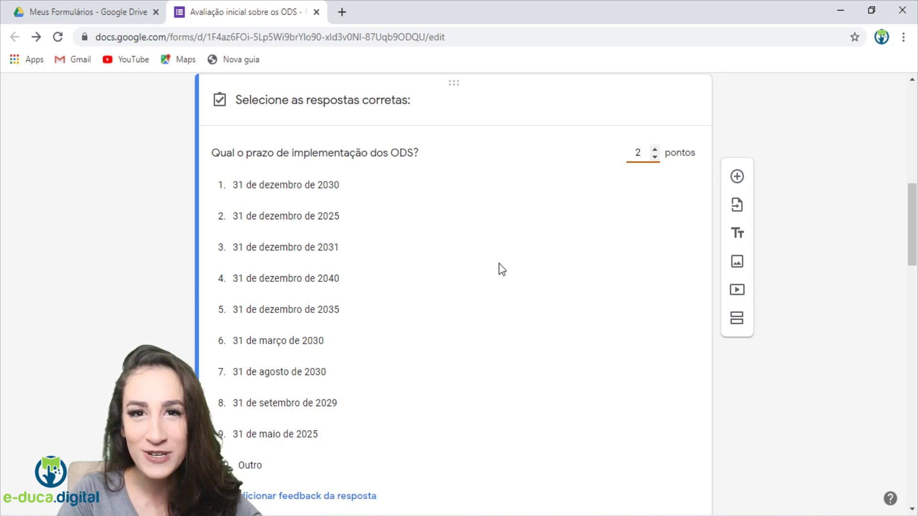
left_click(409, 188)
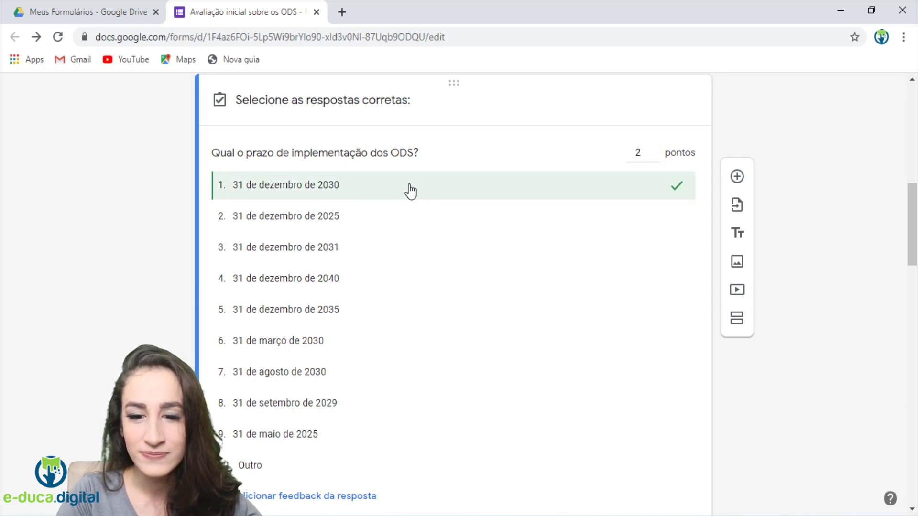
scroll(413, 190, "down", 3)
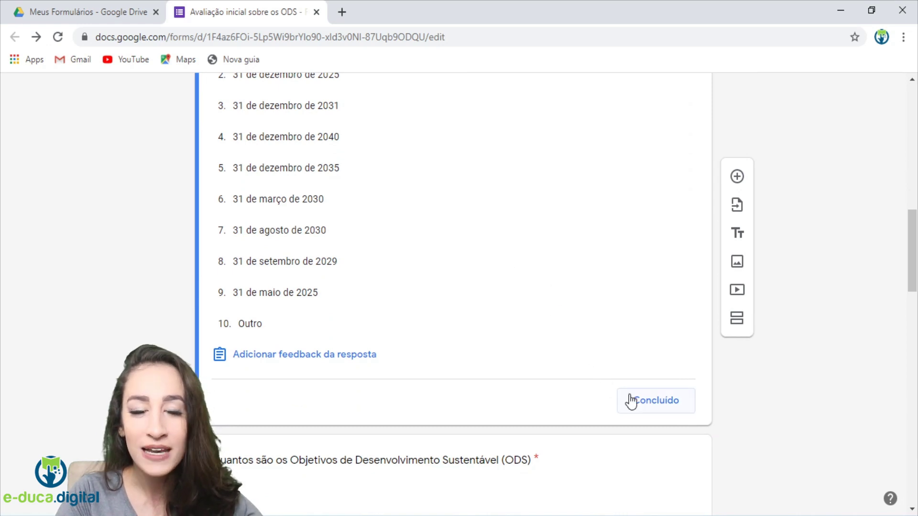
left_click(655, 401)
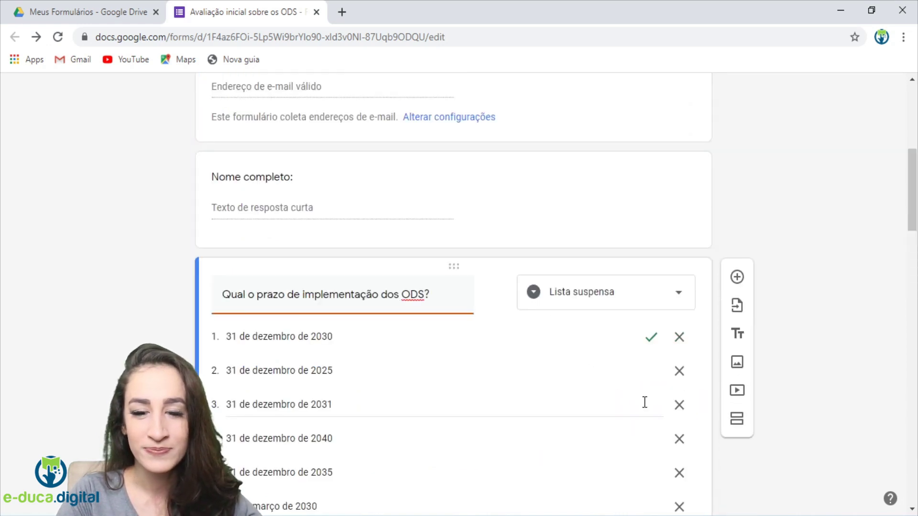
Step: Set the question on how many Objetivos de Desenvolvimento Sustentável exist to 1 point, mark "17" as correct and finish its answer key
scroll(654, 262, "down", 6)
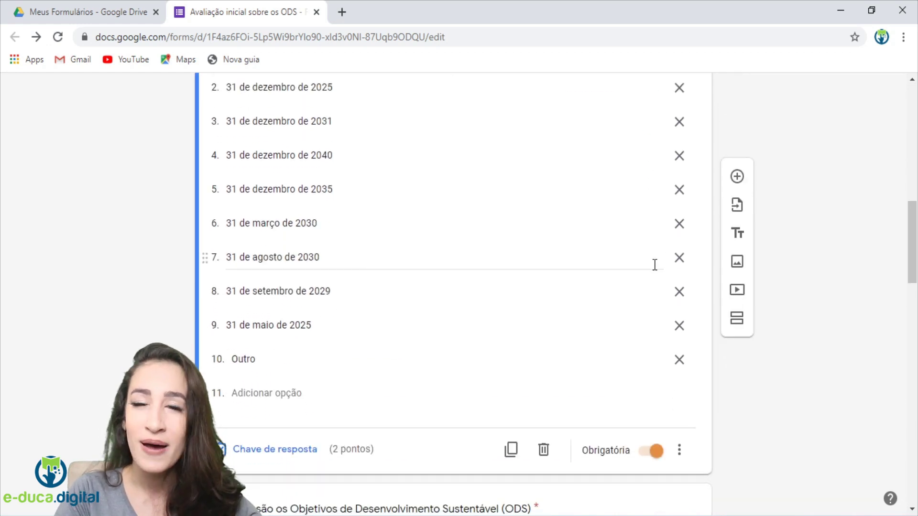
scroll(656, 264, "down", 5)
left_click(651, 268)
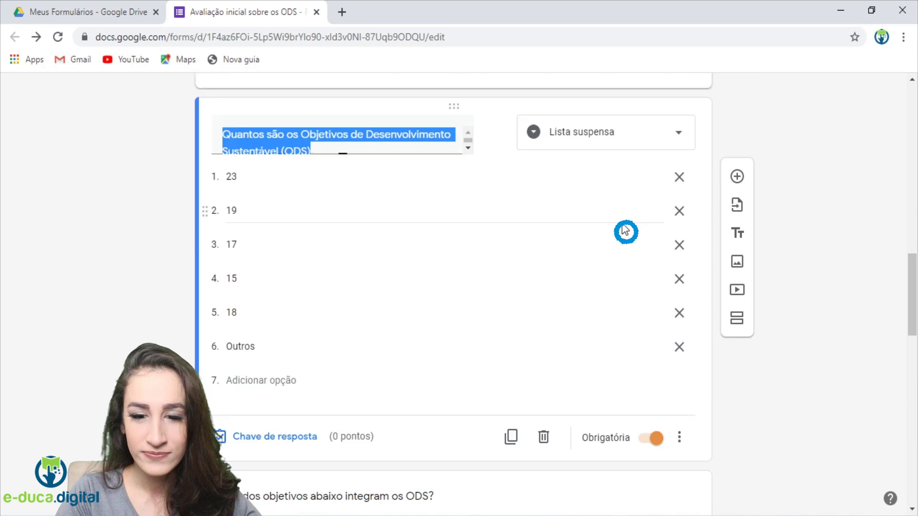
left_click(262, 438)
type("1")
left_click(262, 281)
left_click(643, 441)
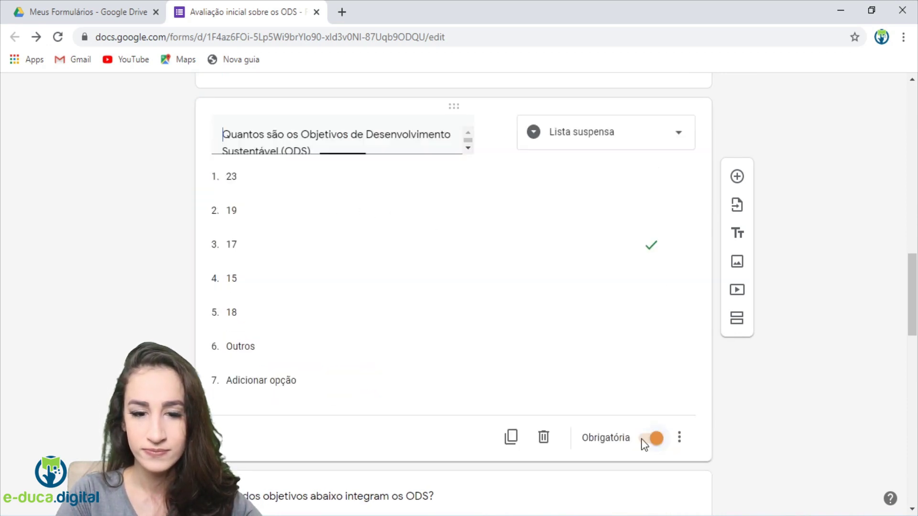
Step: Open the answer key of the question "Quais dos objetivos abaixo integram os ODS?" and set its value to 1 point
scroll(572, 375, "down", 5)
scroll(533, 351, "down", 3)
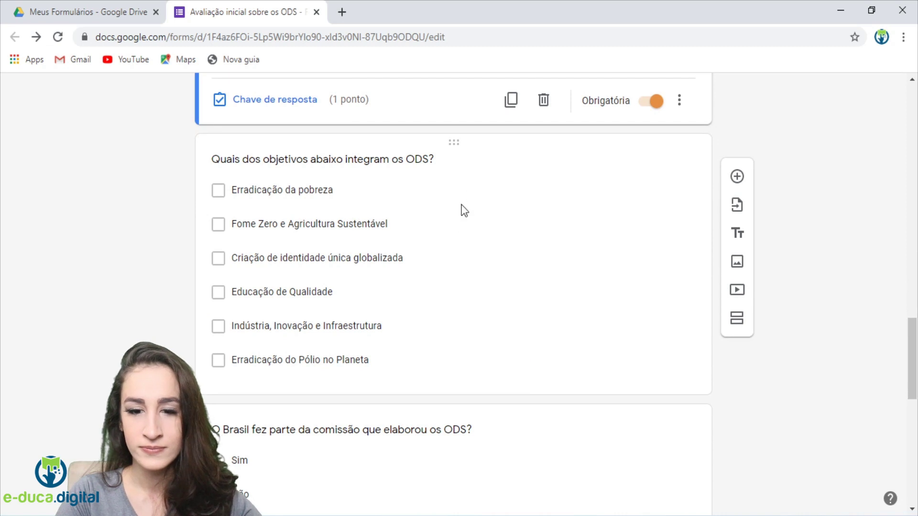
left_click(463, 156)
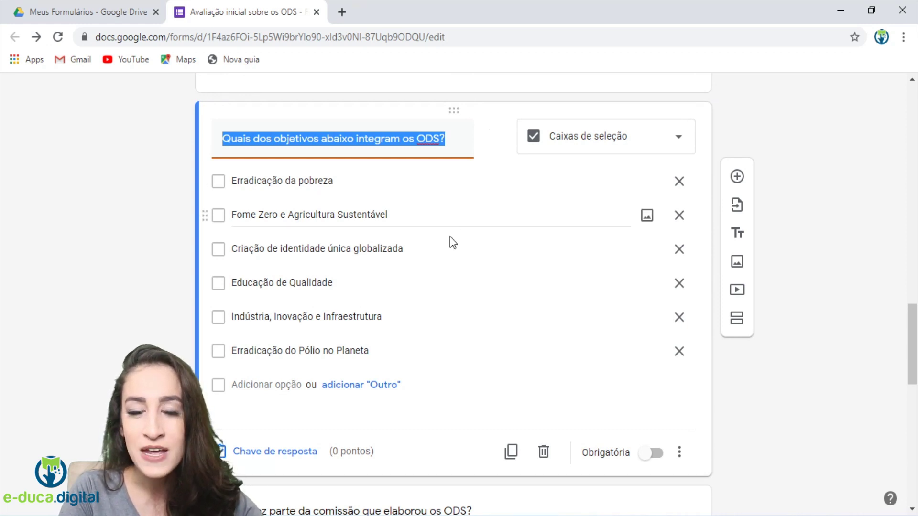
left_click(289, 449)
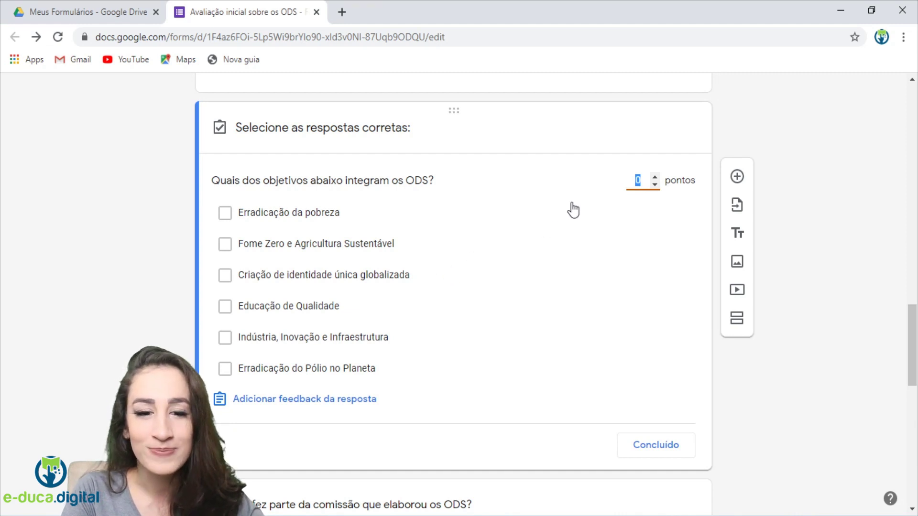
type("1")
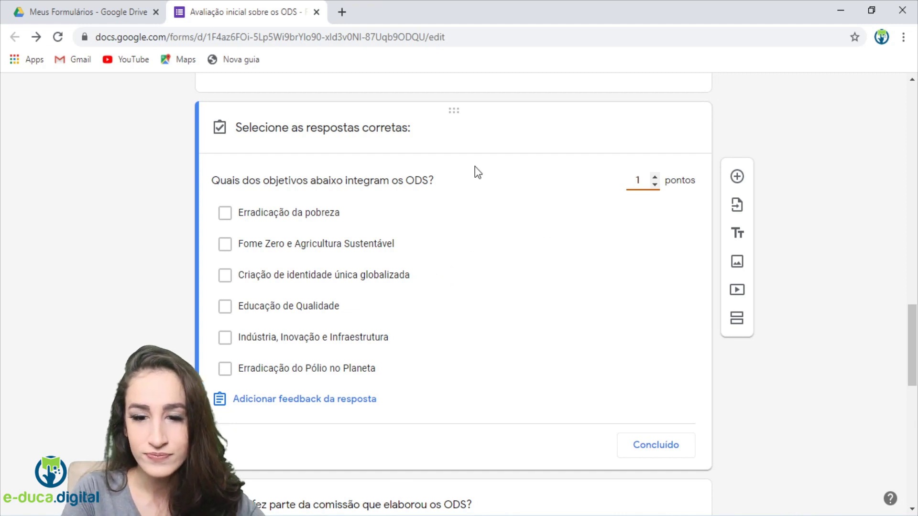
Step: Mark "Erradicação da pobreza", "Fome Zero e Agricultura Sustentável", "Educação de Qualidade" and "Indústria, Inovação e Infraestrutura" as correct and finish the answer key
left_click(233, 221)
left_click(231, 247)
left_click(230, 319)
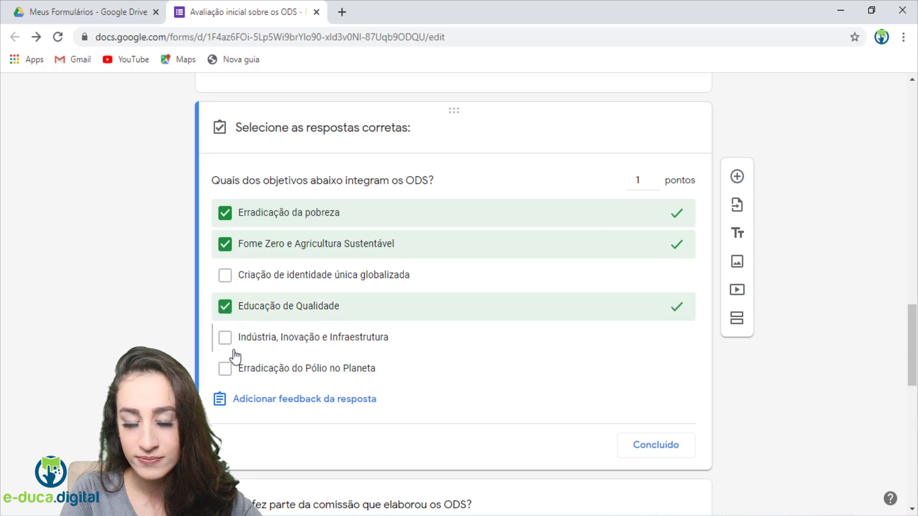
left_click(232, 340)
left_click(655, 445)
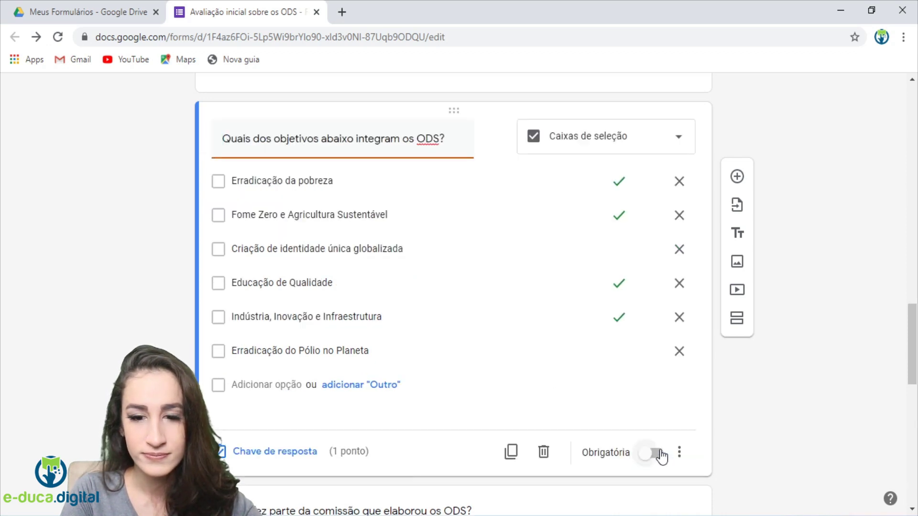
Step: Mark "Sim" as correct for "O Brasil fez parte da comissão que elaborou os ODS?", worth 1 point, and finish its answer key
scroll(660, 454, "down", 6)
left_click(537, 231)
left_click(278, 293)
left_click(223, 200)
left_click(632, 167)
type("1")
key("Delete")
left_click(657, 310)
Step: Mark "Sim" as correct for the question about countries developing their own progress indicators, set it to 1 point and finish its answer key
scroll(368, 201, "down", 4)
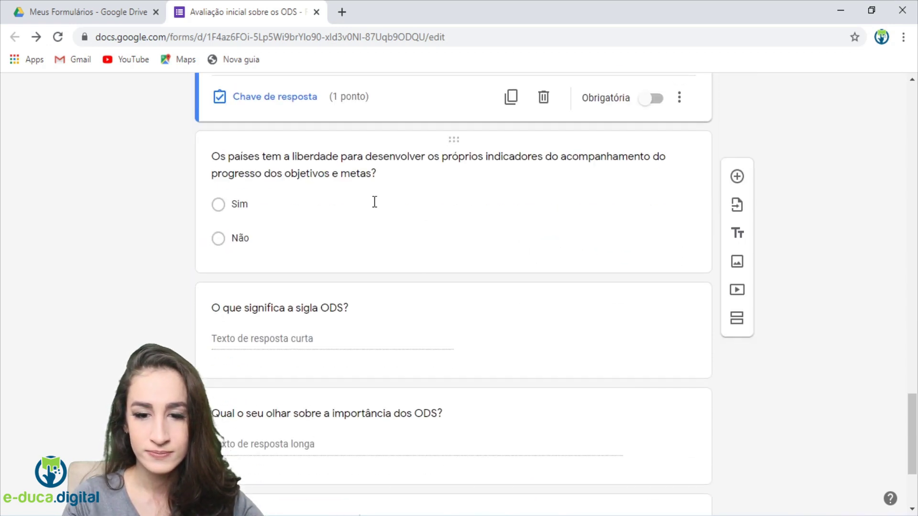
left_click(368, 201)
left_click(282, 317)
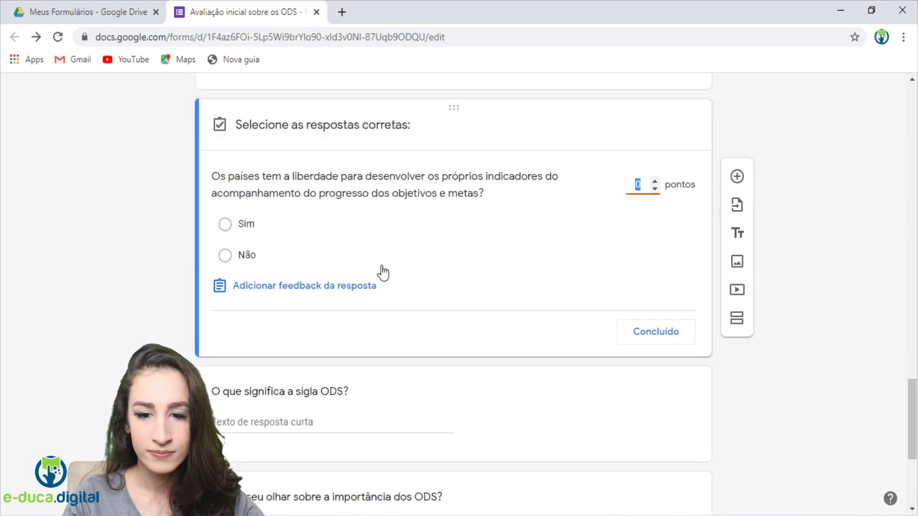
left_click(225, 224)
left_click(654, 181)
left_click(652, 335)
Step: Open the answer key of "O que significa a sigla ODS?" and add "Objetivos de desenvolvimento sustentável" as a correct answer
scroll(415, 273, "down", 4)
left_click(371, 216)
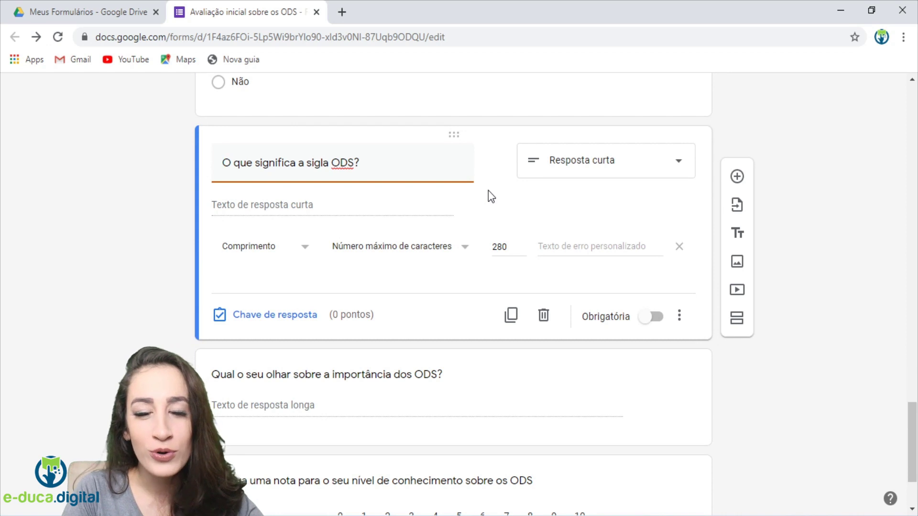
left_click(274, 327)
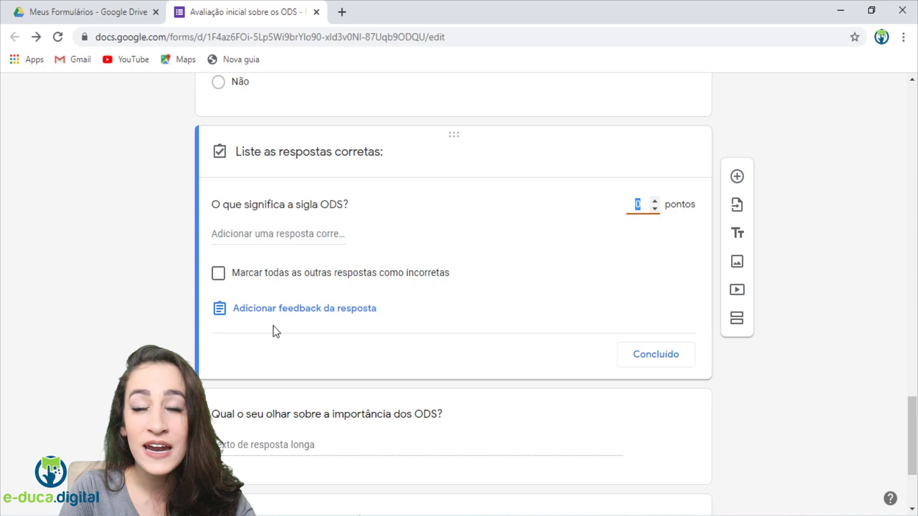
left_click(277, 237)
type("Objetivos de desenvolvimento sustentável")
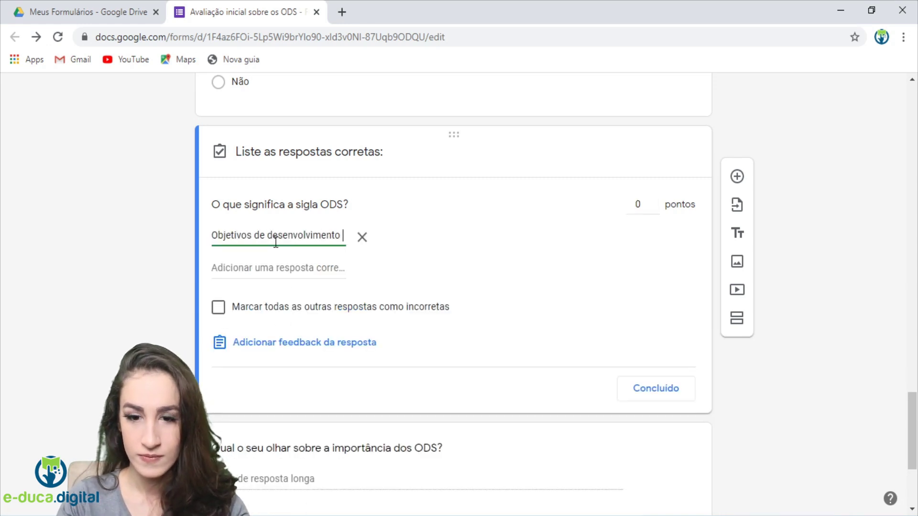
Step: Add "Objetivos de desenvolvimento sustentáveis" as a second correct answer for the ODS acronym question
left_click(276, 268)
type("Objetivos de desenvolvime")
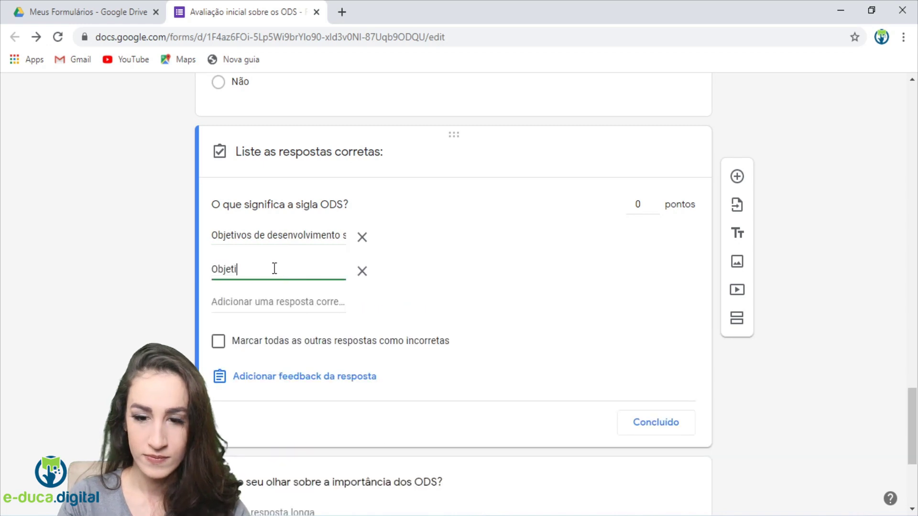
type("nto sustent")
key("BackSpace")
key("BackSpace")
key("BackSpace")
key("BackSpace")
key("BackSpace")
key("BackSpace")
key("BackSpace")
key("BackSpace")
key("BackSpace")
key("BackSpace")
key("BackSpace")
key("BackSpace")
key("BackSpace")
key("BackSpace")
key("BackSpace")
key("BackSpace")
type("lvimento sustentável")
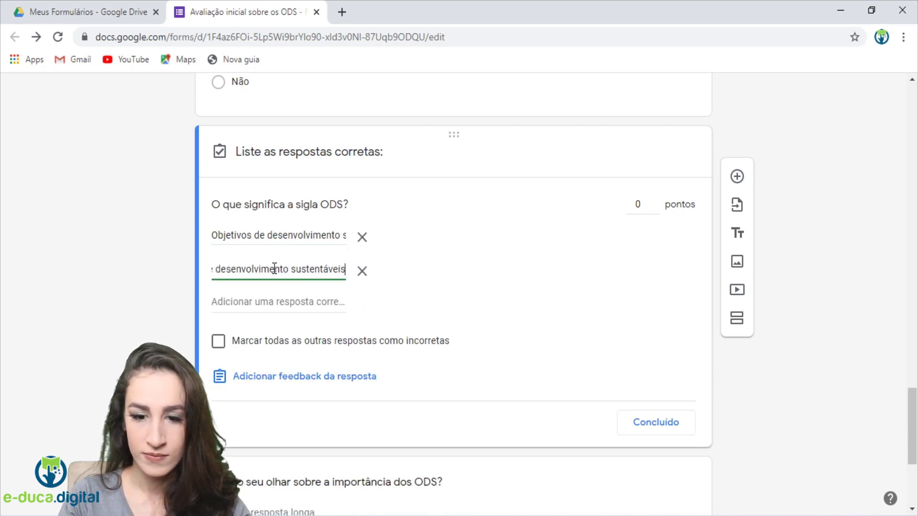
Step: Add "Objetivo de desenvolvimento sustentável" as a third correct answer, set the acronym question to 1 point and finish its answer key
left_click(298, 304)
type("Objetivo de desenvolvimento sust")
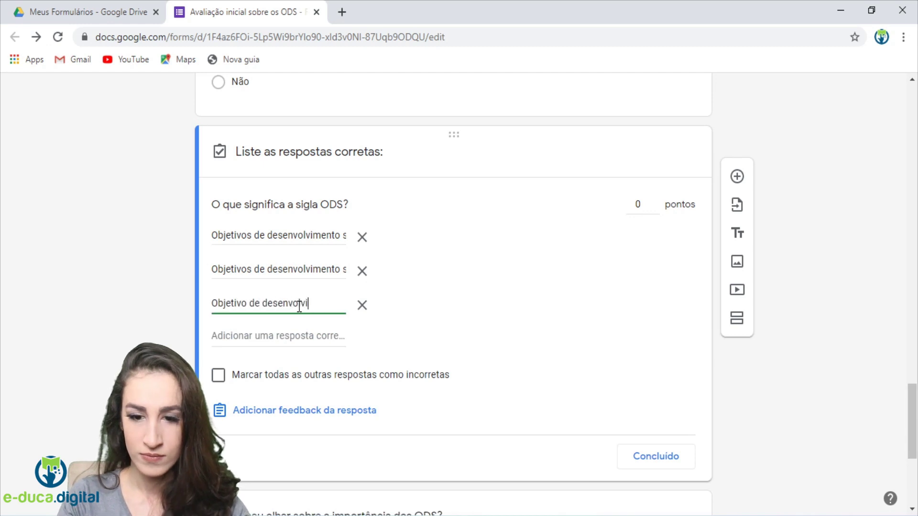
key("BackSpace")
key("BackSpace")
key("BackSpace")
key("BackSpace")
key("BackSpace")
key("BackSpace")
key("BackSpace")
key("BackSpace")
key("BackSpace")
key("BackSpace")
key("BackSpace")
key("BackSpace")
key("BackSpace")
key("BackSpace")
type("olvimento sustentável")
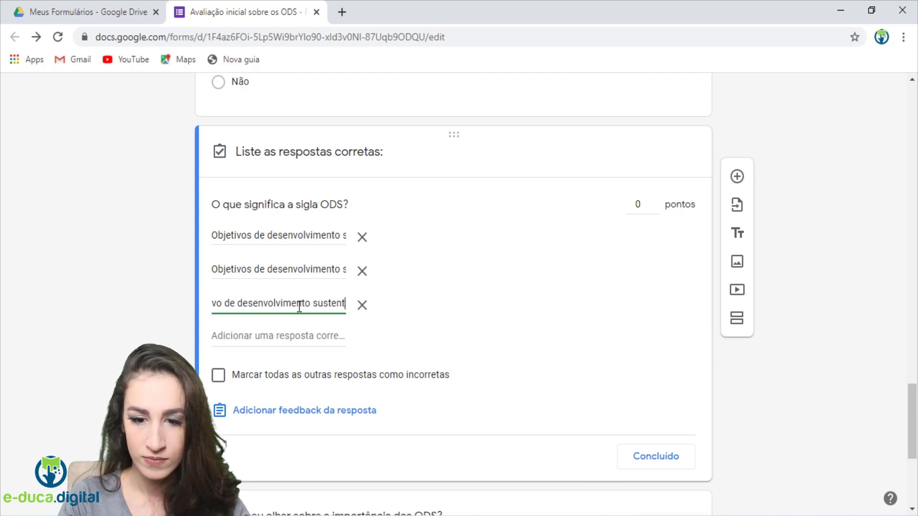
left_click(652, 200)
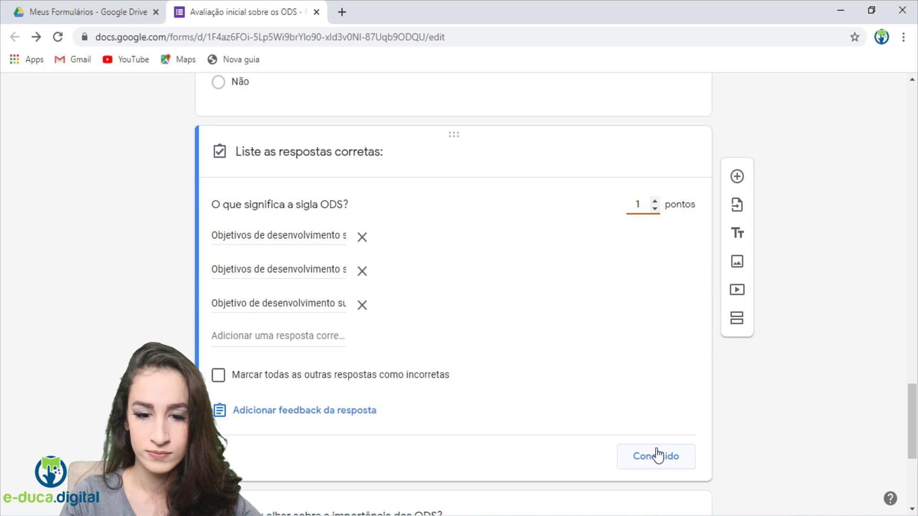
left_click(654, 450)
Step: Set the paragraph question "Qual o seu olhar sobre a importância dos ODS?" to 3 points and finish its answer key
scroll(526, 325, "down", 3)
left_click(471, 261)
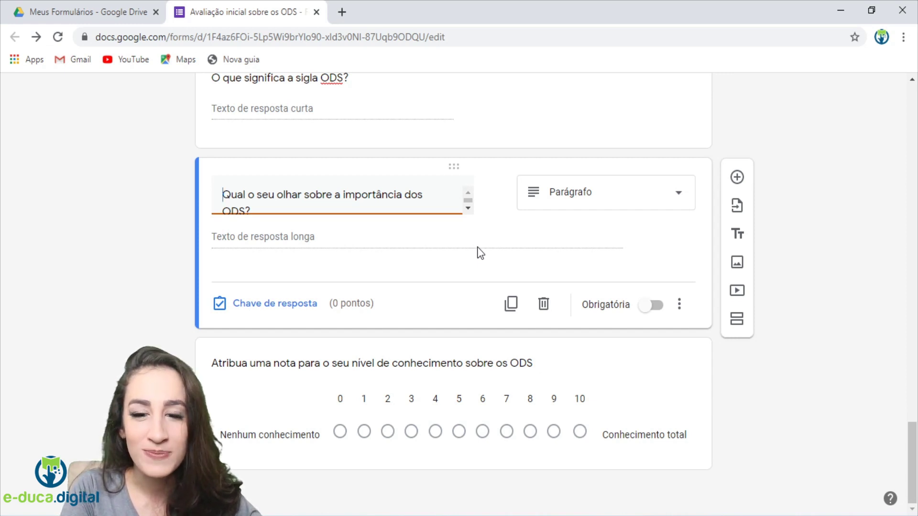
left_click(254, 307)
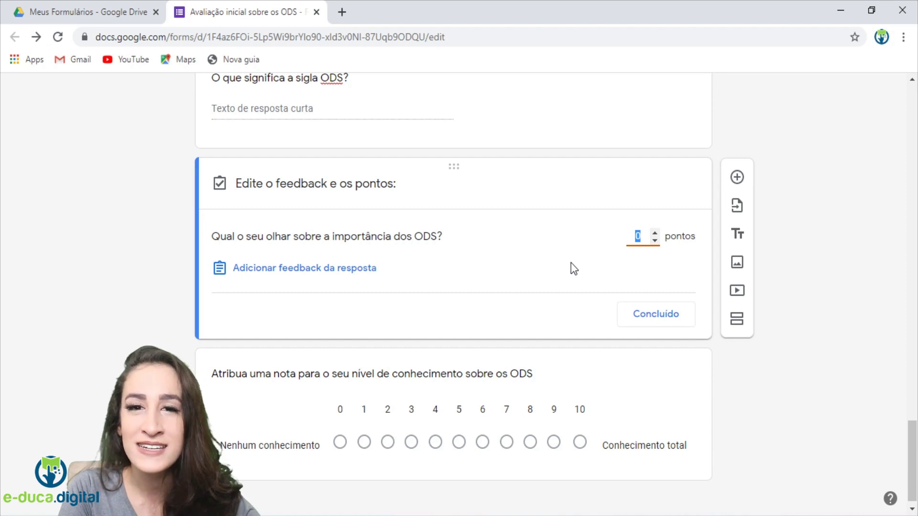
type("3")
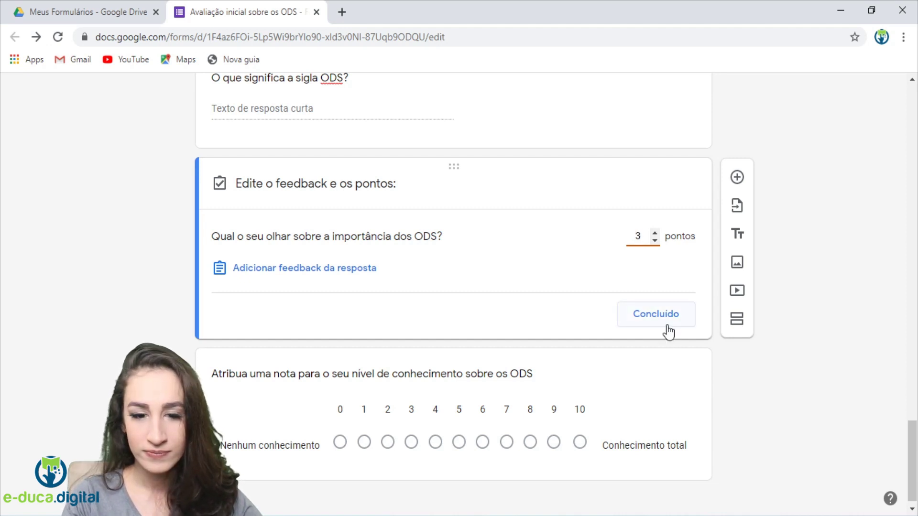
left_click(667, 329)
left_click(300, 306)
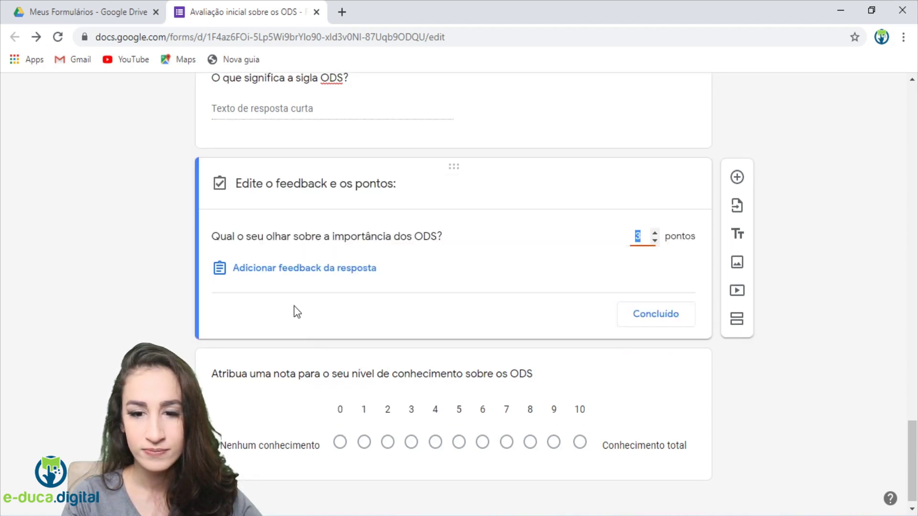
left_click(659, 323)
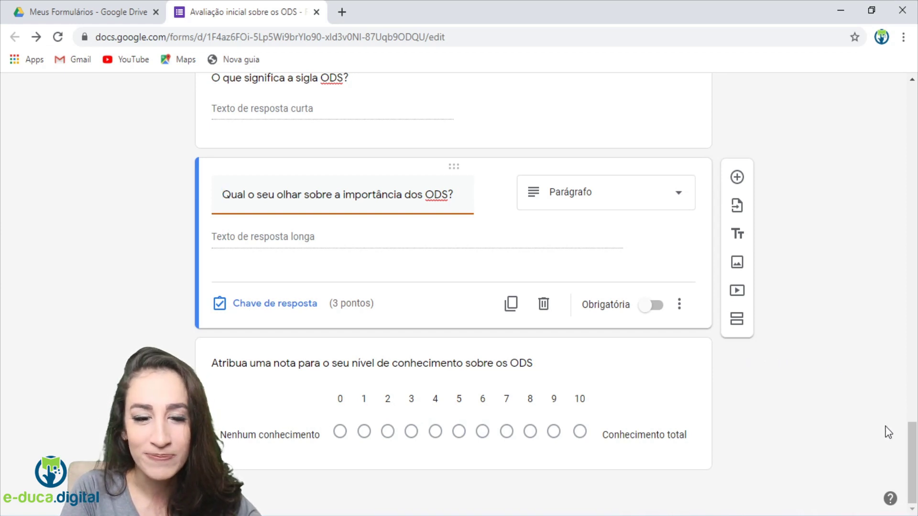
Step: Make the "Nome completo:" question mandatory
left_click_drag(912, 455, 909, 171)
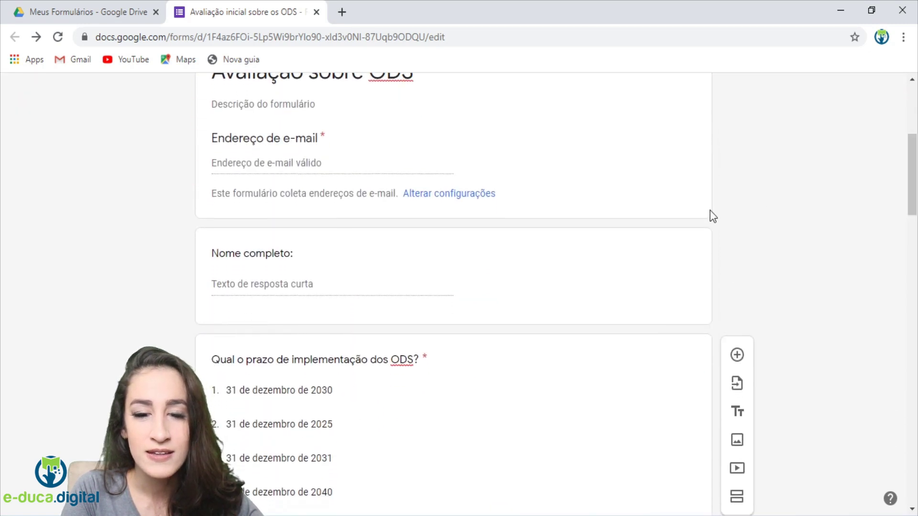
left_click(663, 292)
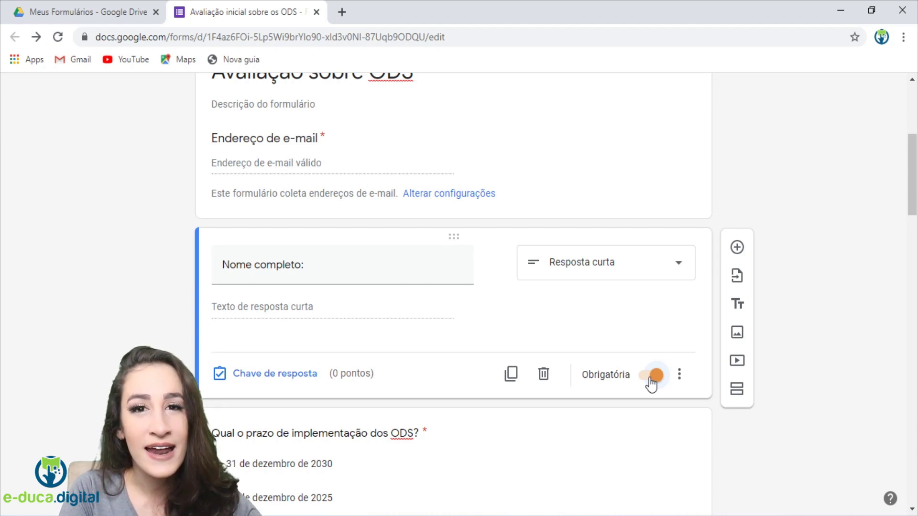
Step: Open the preview of the finished quiz as respondents see it
scroll(743, 273, "up", 5)
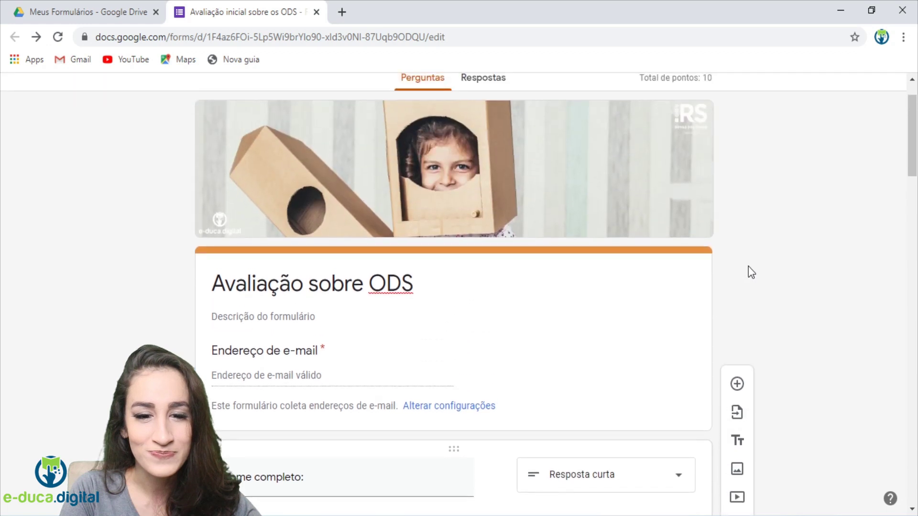
scroll(748, 272, "up", 1)
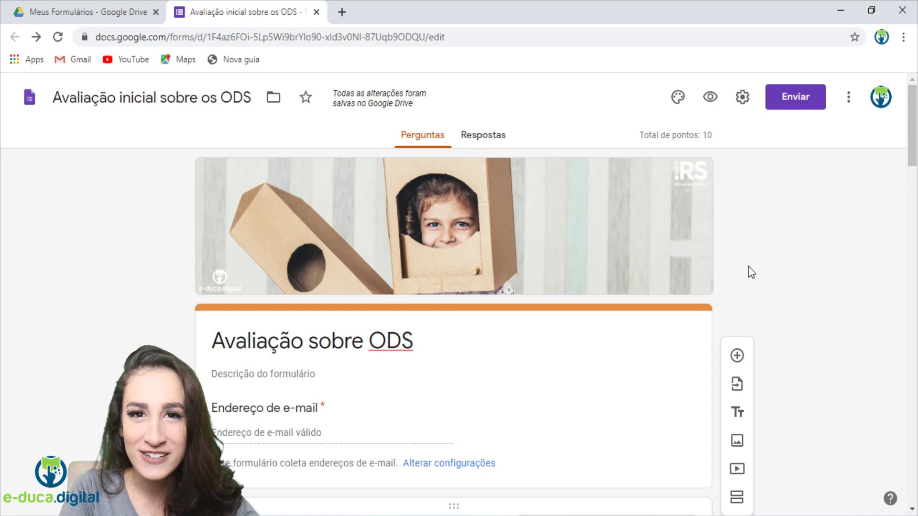
left_click(713, 97)
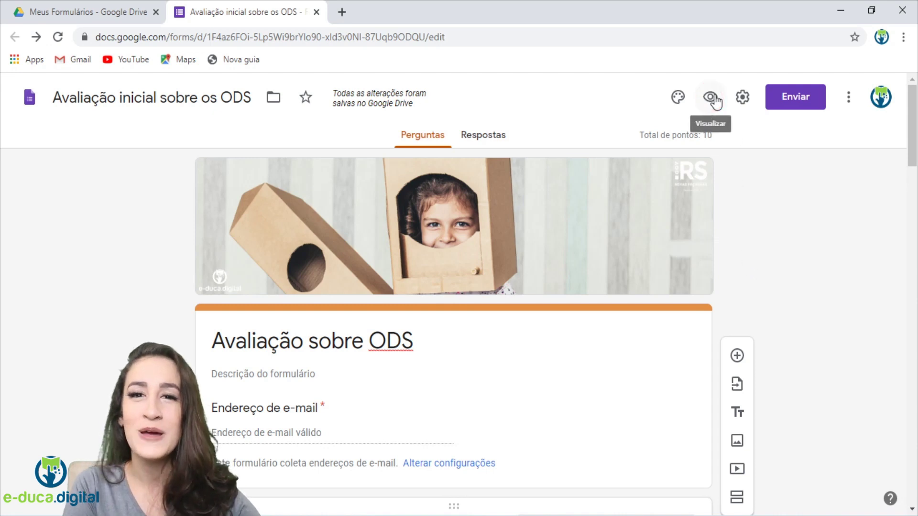
left_click(713, 98)
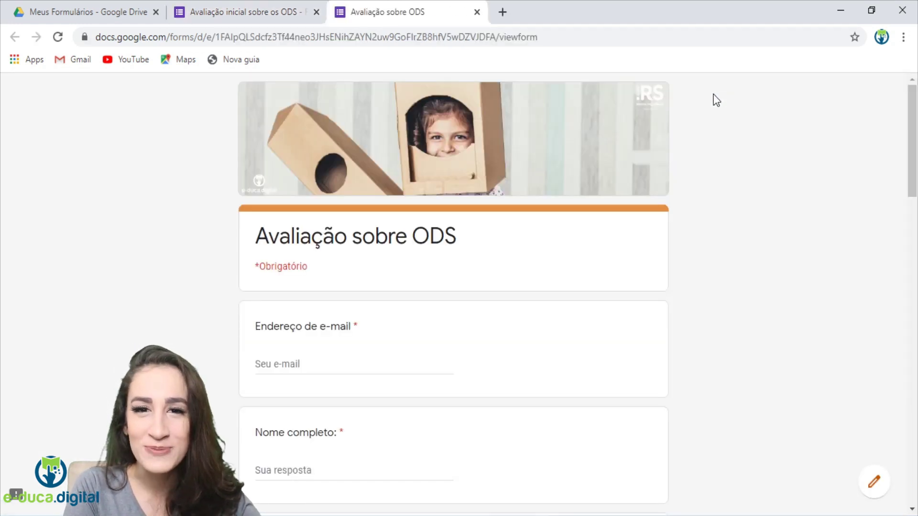
Step: Fill in the respondent's e-mail address and full name in the quiz preview
scroll(713, 108, "down", 3)
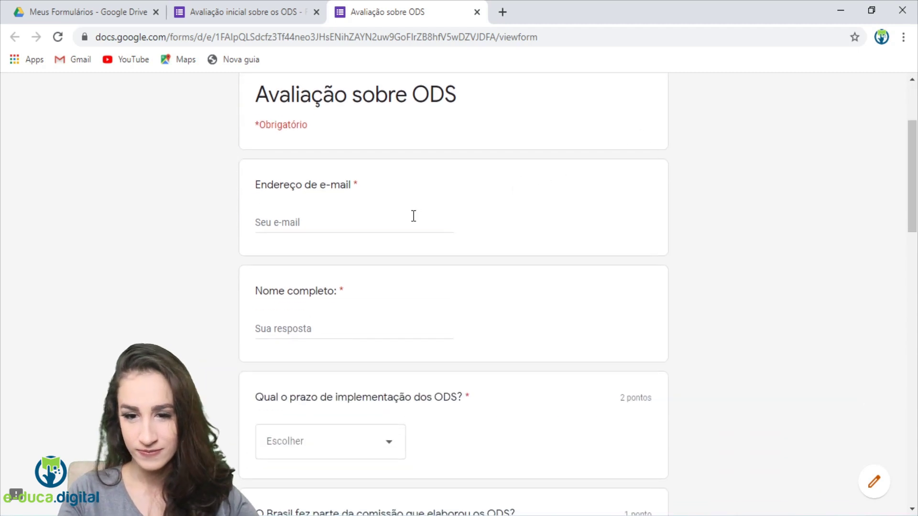
left_click(417, 216)
type("e")
left_click(331, 251)
left_click(338, 329)
type("Educa Digital")
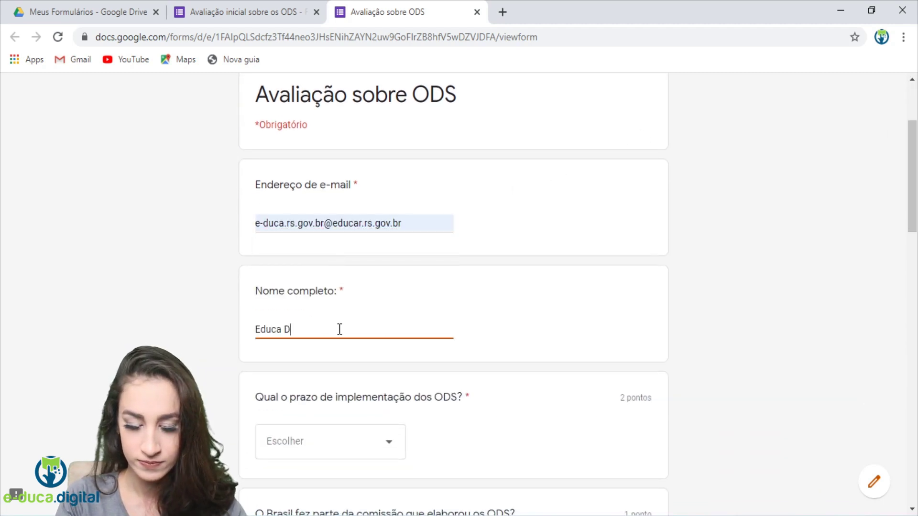
Step: Answer "Qual o prazo de implementação dos ODS?" with "31 de dezembro de 2030"
scroll(341, 334, "down", 4)
left_click(355, 165)
left_click(363, 203)
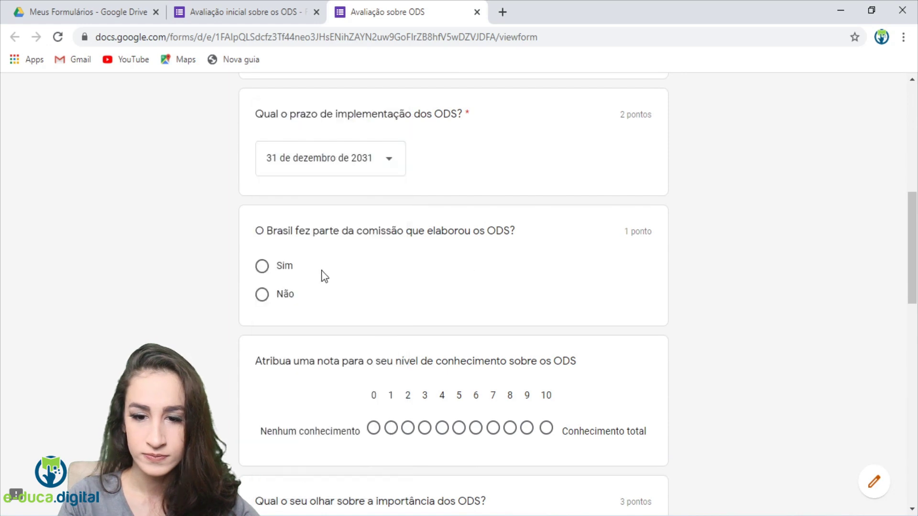
left_click(375, 169)
left_click(372, 337)
Step: Answer "Sim" to the question about Brazil's part in the commission and rate the ODS knowledge level as 5
left_click(261, 267)
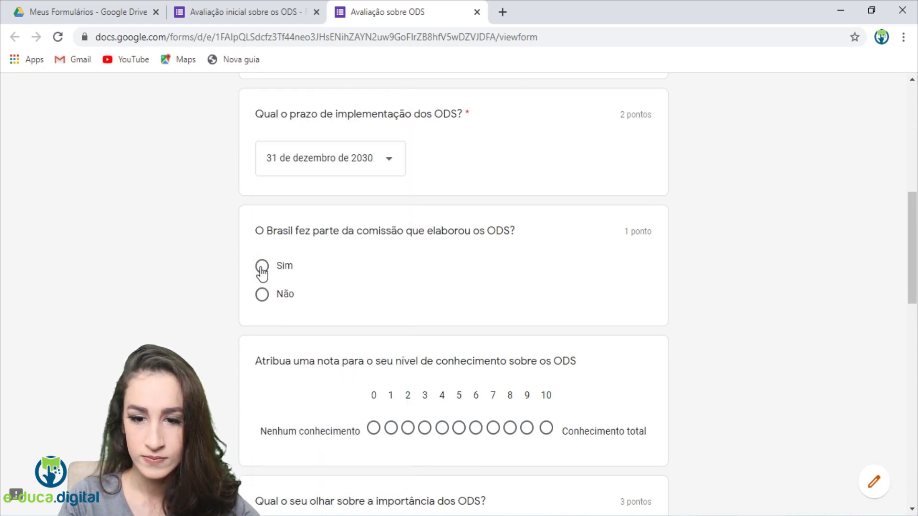
scroll(462, 302, "down", 3)
left_click(459, 288)
Step: Answer "Qual o seu olhar sobre a importância dos ODS?" with "São muito importantes."
scroll(492, 295, "down", 3)
left_click(400, 257)
type("São ")
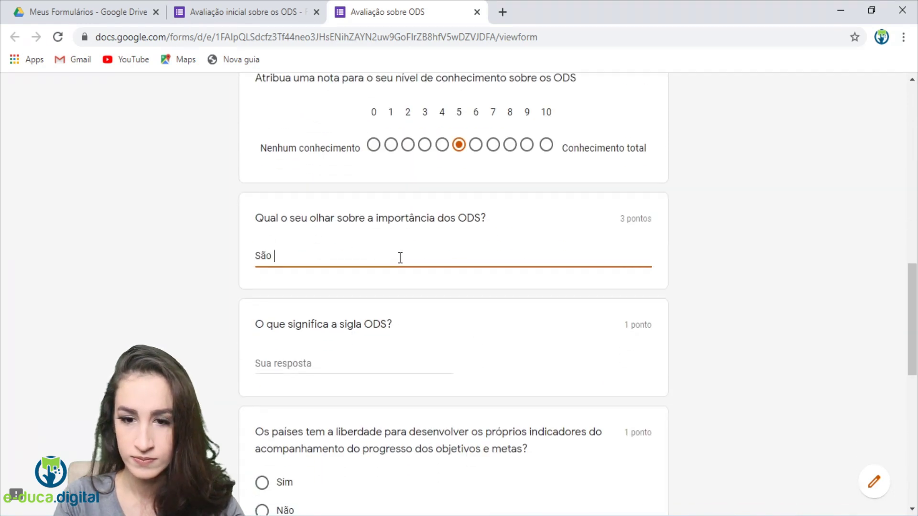
type("muito importantes.")
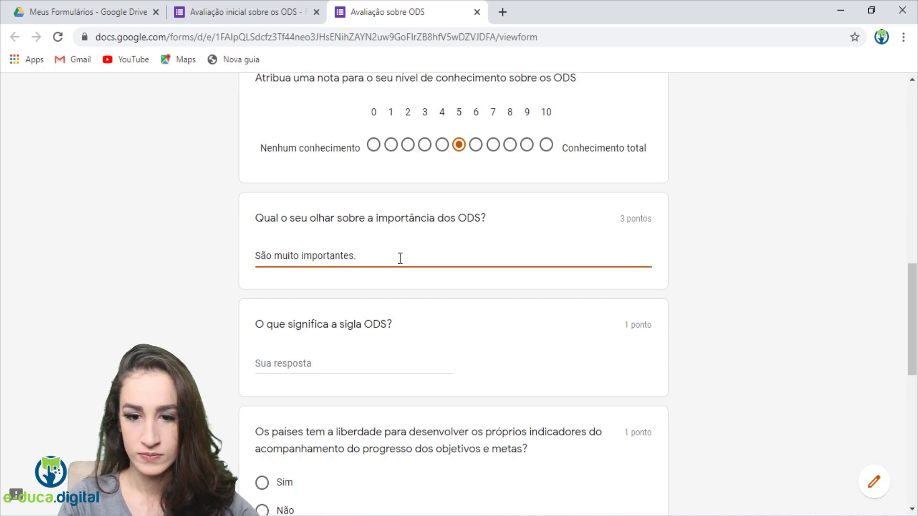
Step: Answer "O que significa a sigla ODS?" with "Objetivos de Desenvolvimento Sustentável"
scroll(401, 258, "down", 3)
left_click(385, 227)
type("Objetivos de Desenvo")
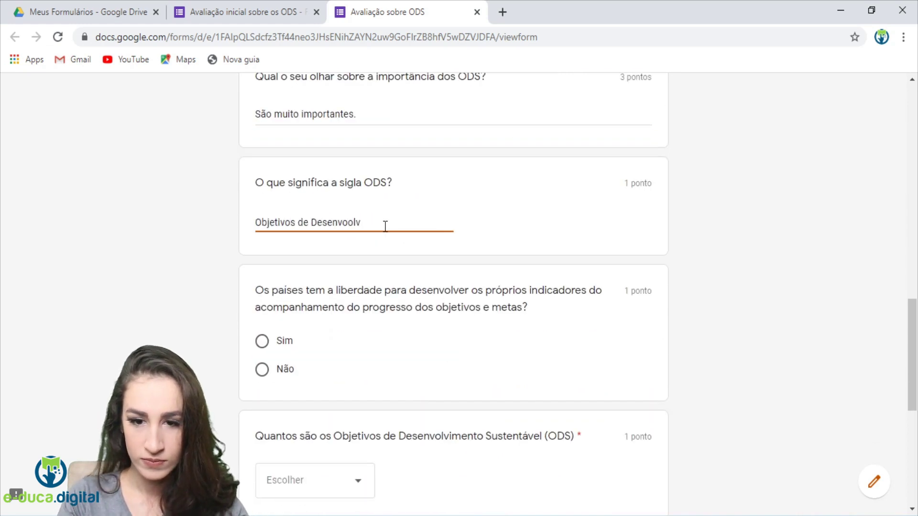
type("lvimento Sustentável")
Step: Answer "Sim" to the question about countries developing their own indicators and choose 17 as the number of ODS
scroll(357, 240, "down", 3)
left_click(261, 201)
scroll(333, 205, "down", 3)
left_click(333, 203)
left_click(308, 254)
Step: Select every option except "Erradicação do Pólio no Planeta" for "Quais dos objetivos abaixo integram os ODS?" and submit the quiz
scroll(355, 285, "down", 2)
left_click(262, 220)
left_click(262, 245)
left_click(262, 270)
left_click(262, 297)
left_click(262, 322)
left_click(270, 397)
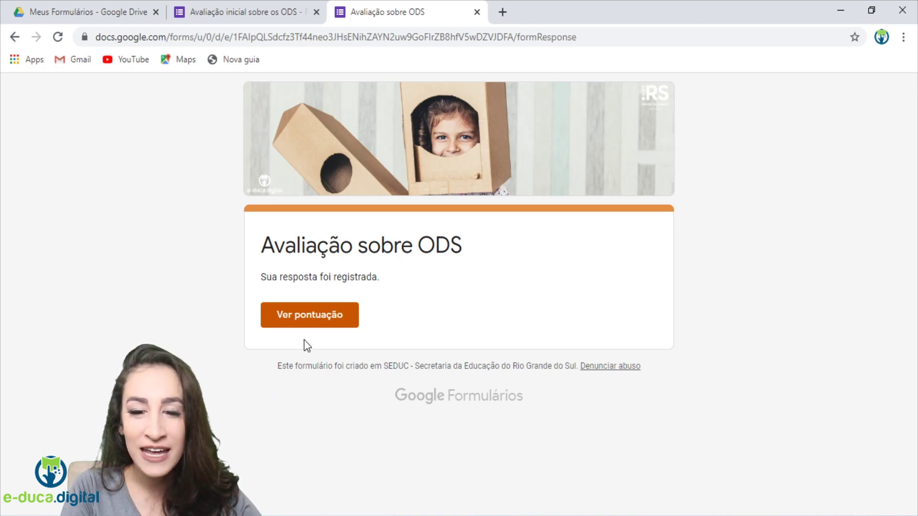
Step: View the submitted quiz's score and review the grading of each answer down to the last question
left_click(331, 325)
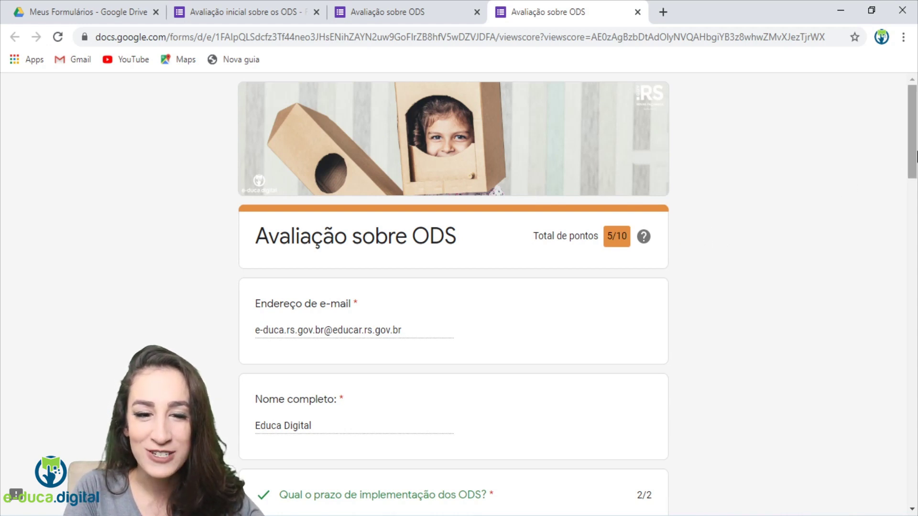
left_click_drag(916, 158, 912, 372)
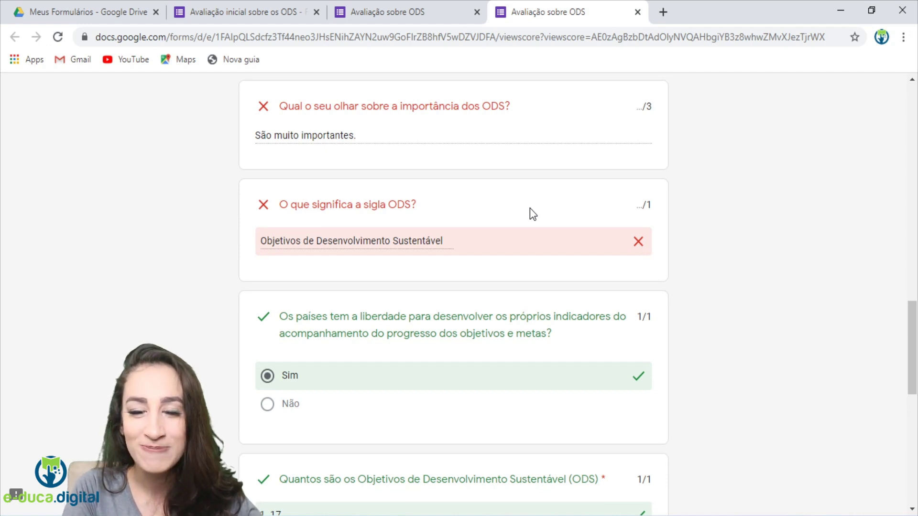
scroll(530, 208, "down", 10)
scroll(516, 202, "down", 2)
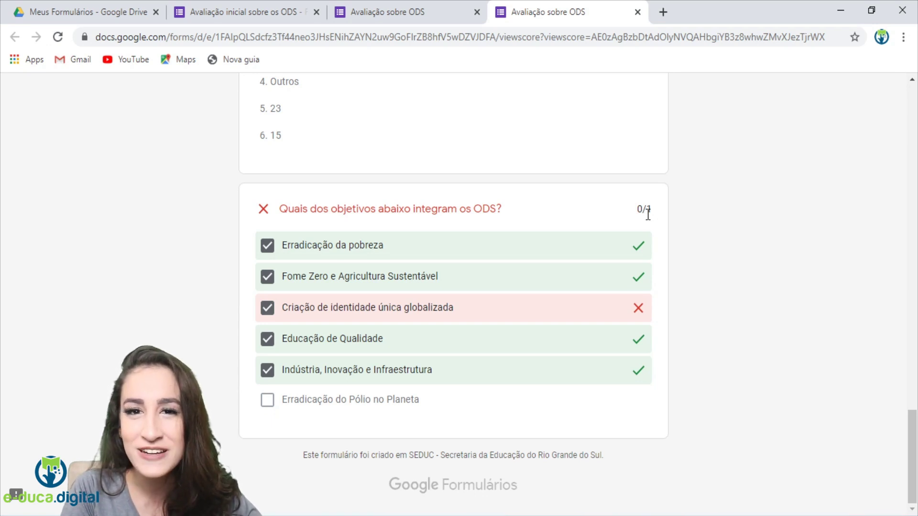
scroll(644, 222, "up", 20)
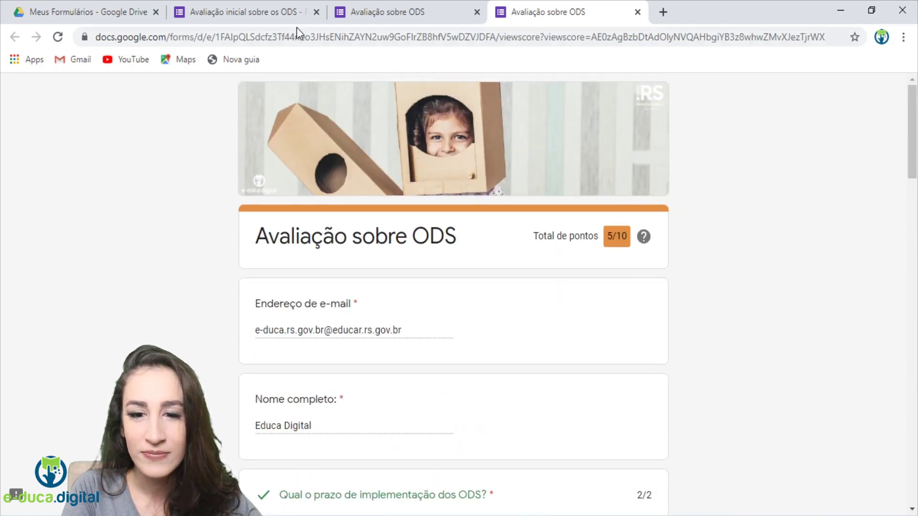
Step: Return to the form editor and review the response summary with its points distribution
left_click(264, 10)
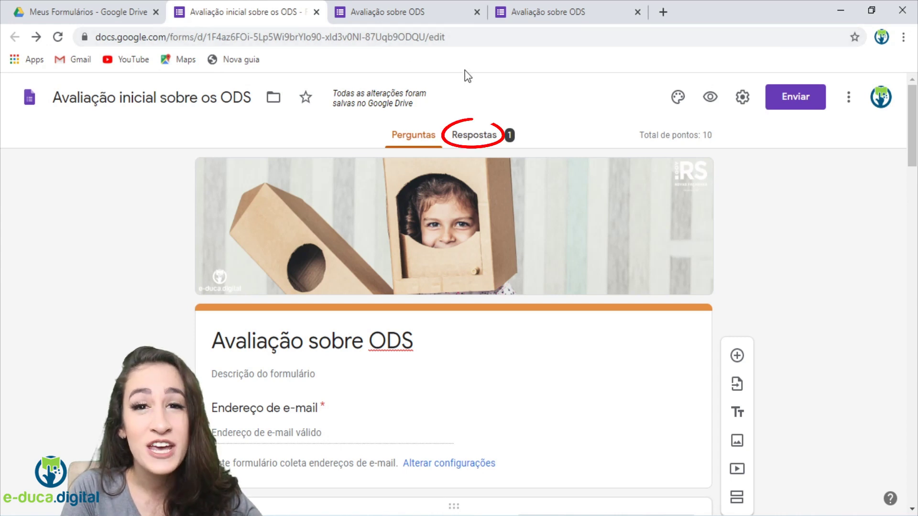
left_click(484, 137)
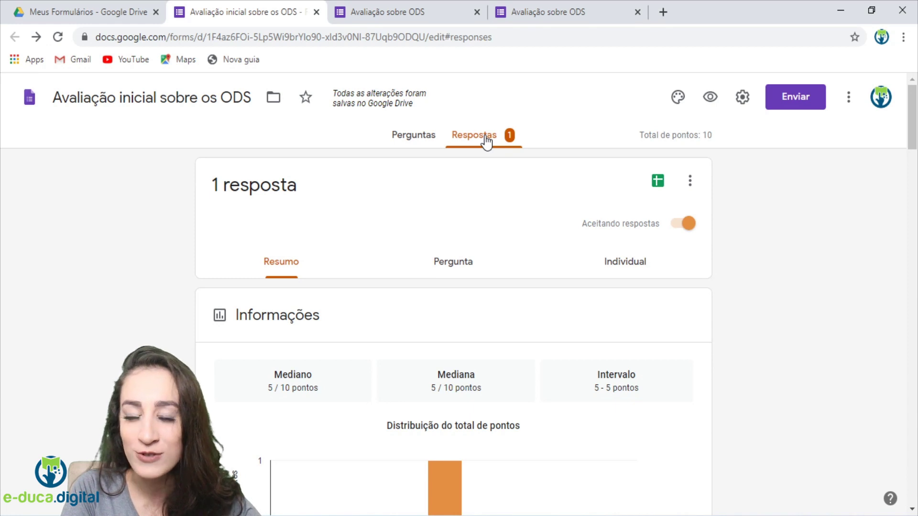
scroll(837, 335, "down", 3)
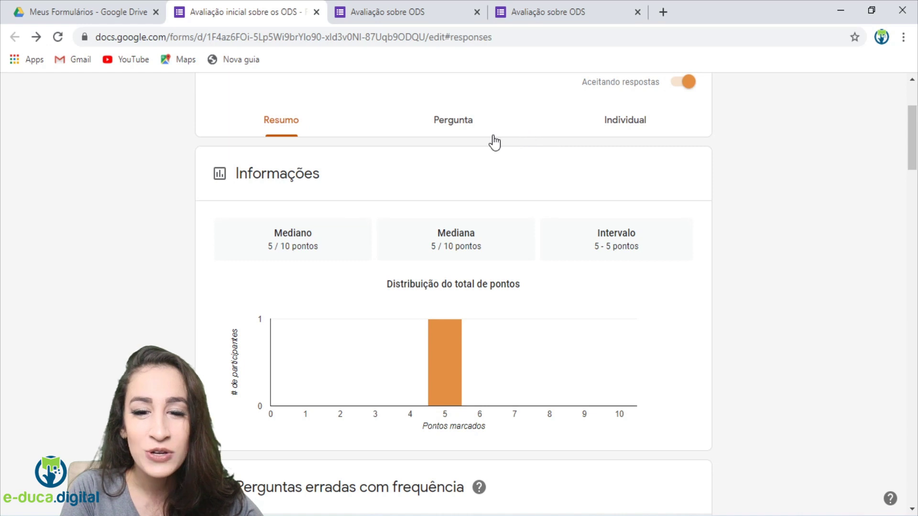
Step: View the responses by question and examine the grading and feedback options for "Qual o prazo de implementação dos ODS?"
left_click(463, 132)
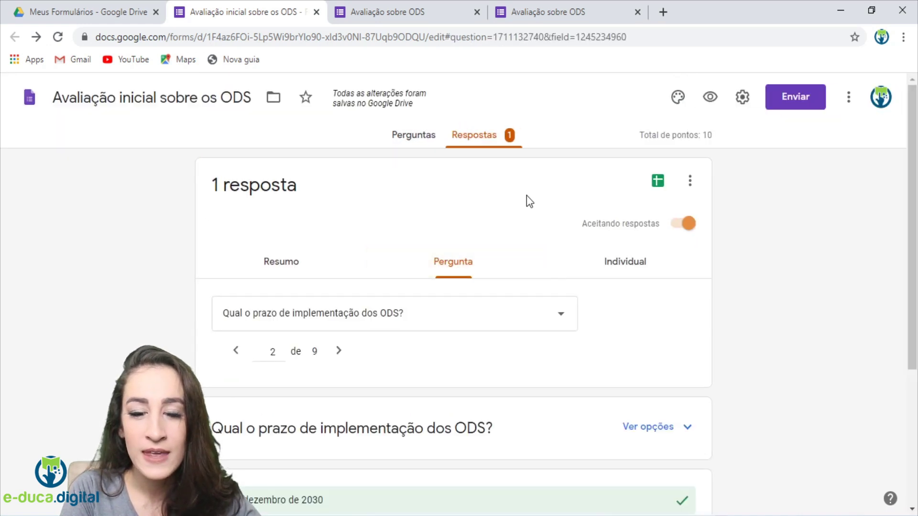
scroll(740, 272, "down", 3)
scroll(740, 272, "down", 2)
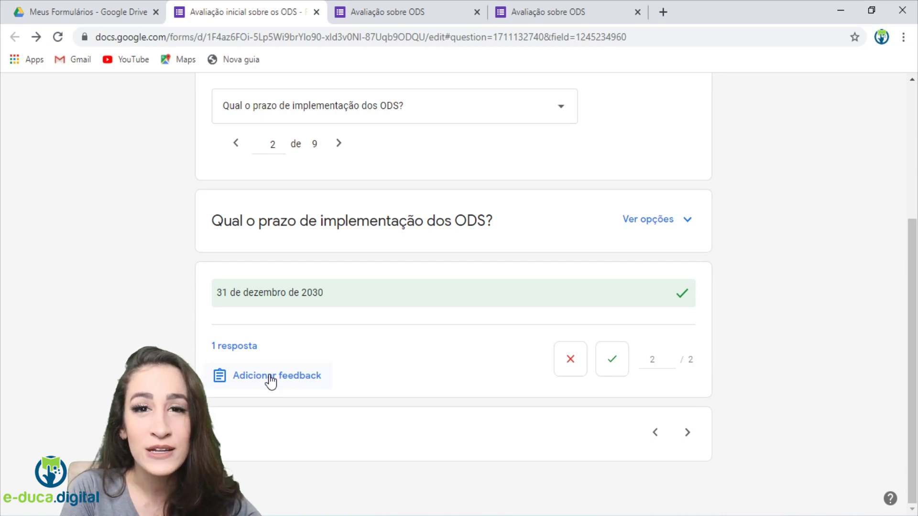
Step: Switch the by-question view to the question about countries' freedom to develop their own indicators and examine its response
scroll(344, 310, "up", 4)
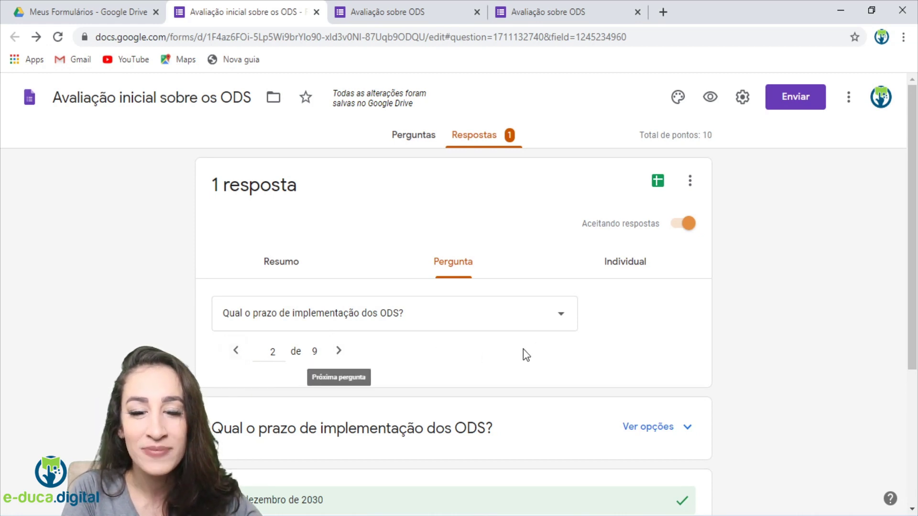
left_click(559, 323)
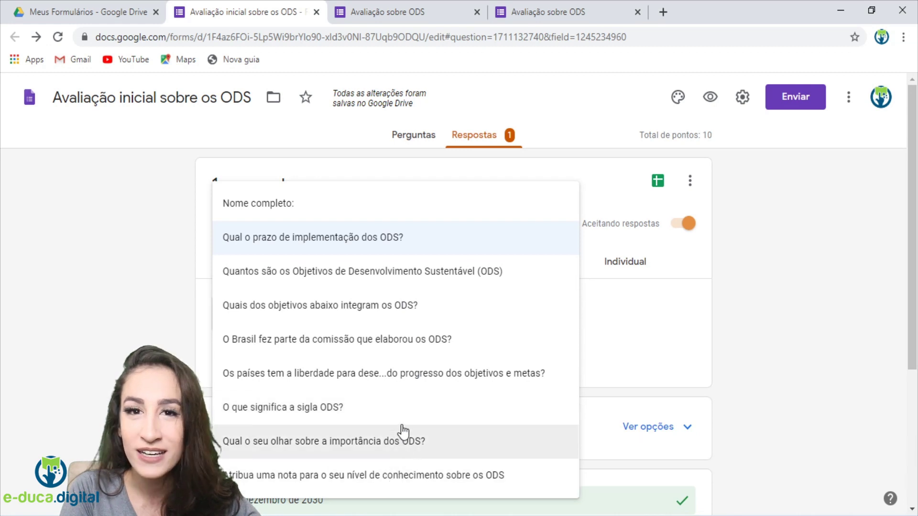
left_click(483, 378)
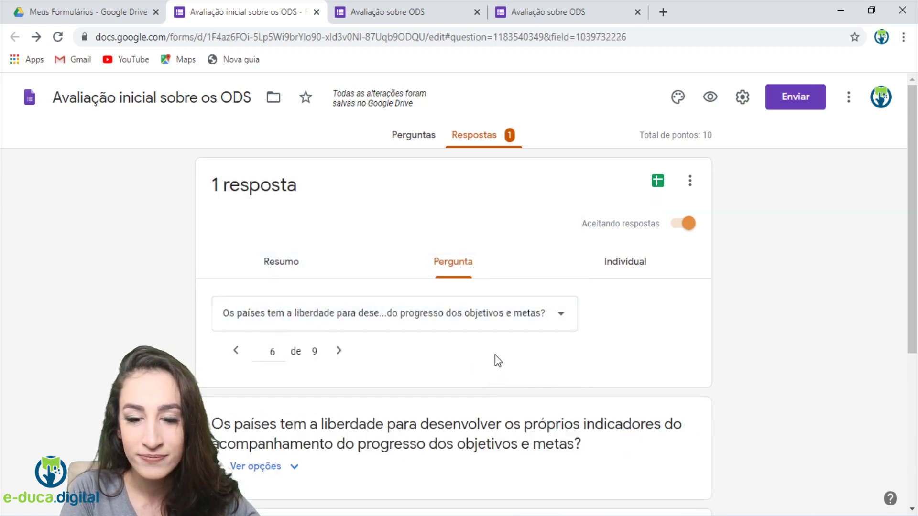
scroll(498, 359, "down", 4)
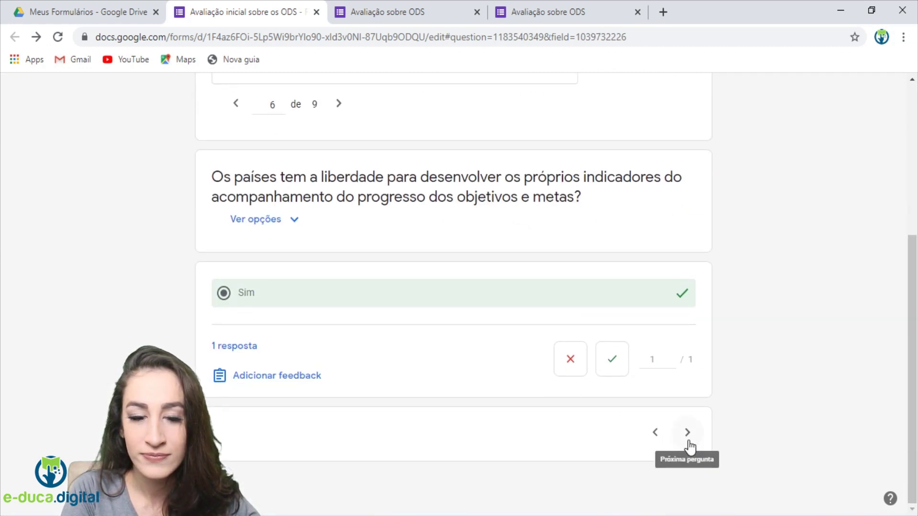
scroll(675, 397, "up", 4)
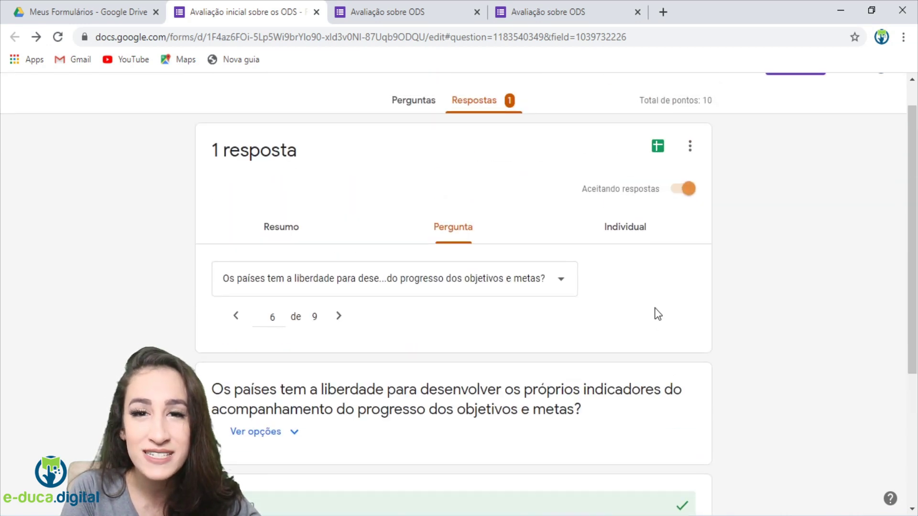
Step: Open the individual response view and review the respondent's graded answers
left_click(648, 235)
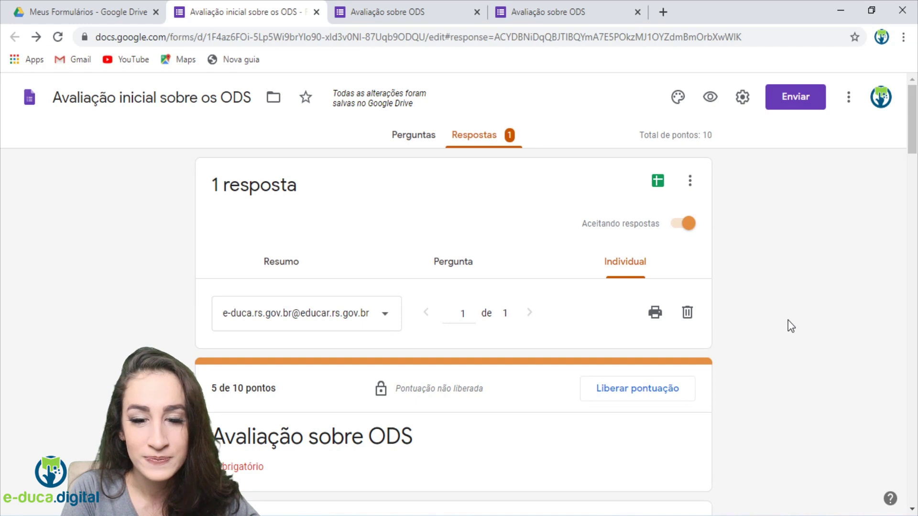
scroll(788, 320, "down", 5)
scroll(788, 318, "up", 1)
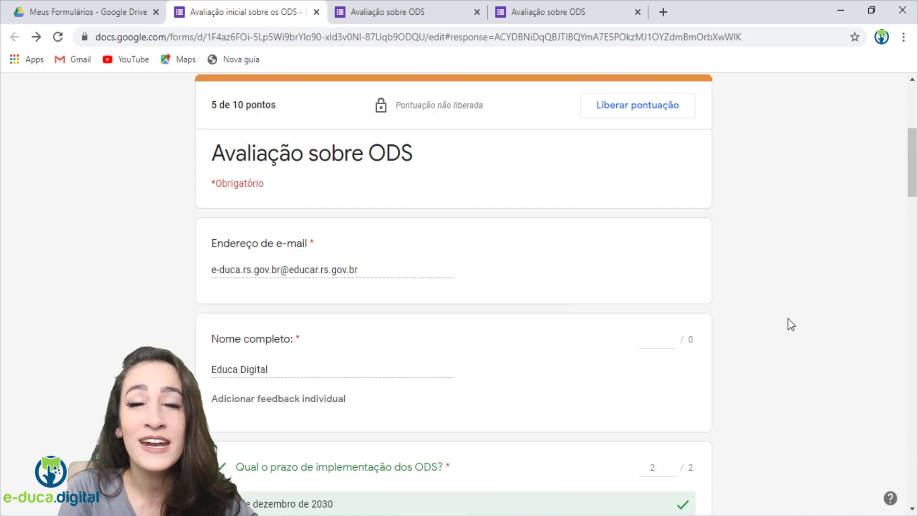
scroll(799, 306, "down", 15)
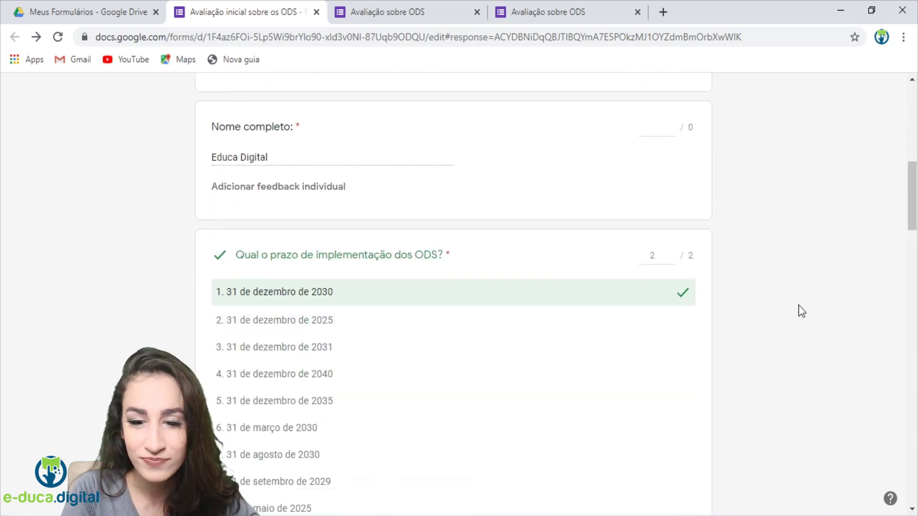
scroll(803, 302, "down", 4)
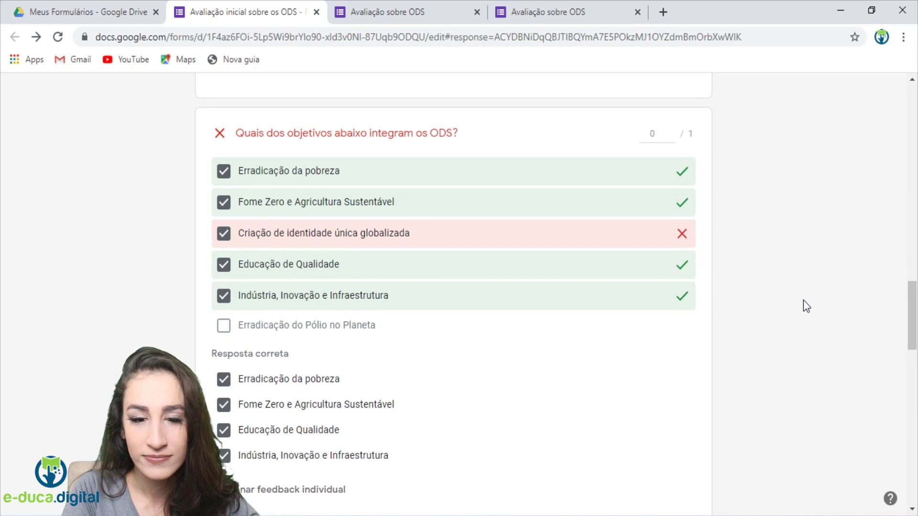
Step: Award 1 point to the individual respondent's answer to "O que significa a sigla ODS?"
scroll(687, 251, "down", 8)
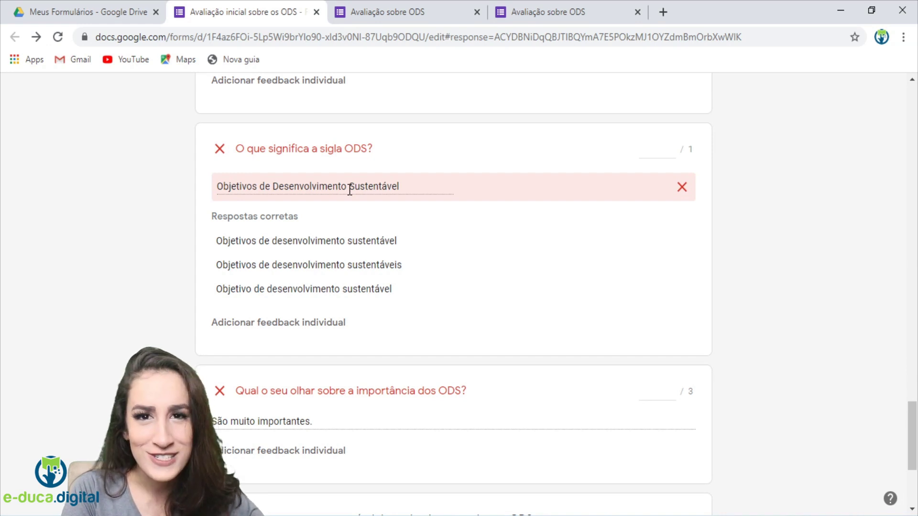
left_click(658, 148)
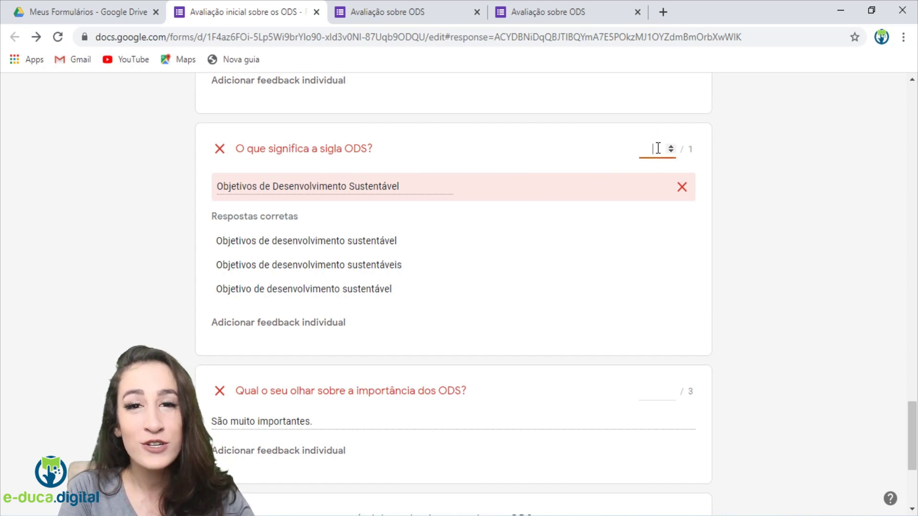
type("1")
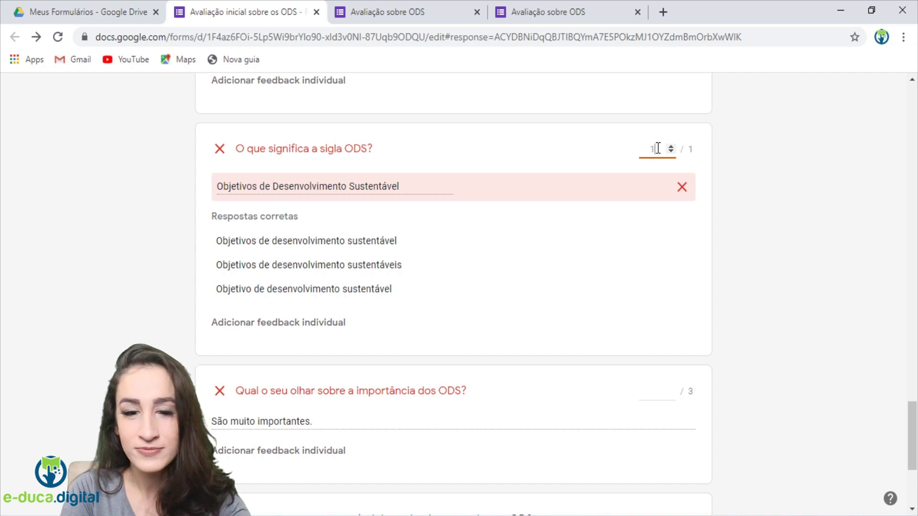
left_click(767, 206)
Step: Award 1 point to the answer to "Qual o seu olhar sobre a importância dos ODS?" and save the pending grading changes
scroll(768, 220, "down", 5)
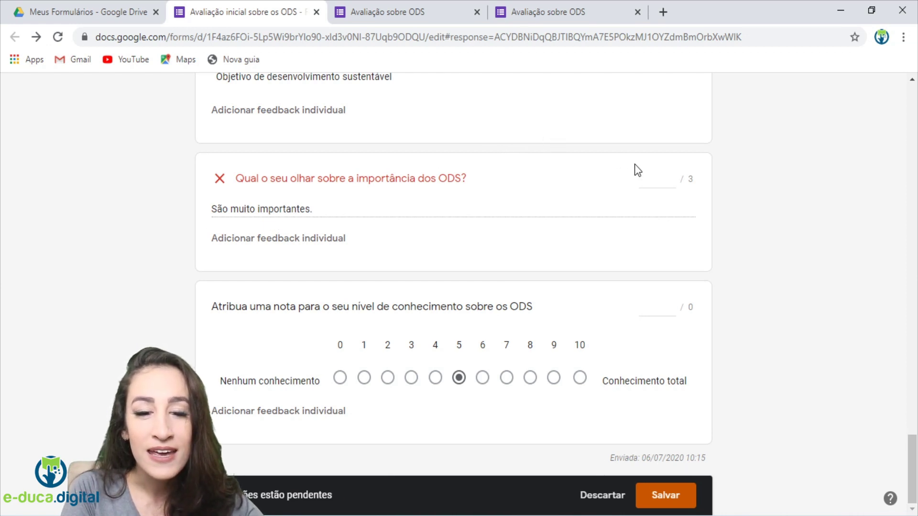
left_click(661, 181)
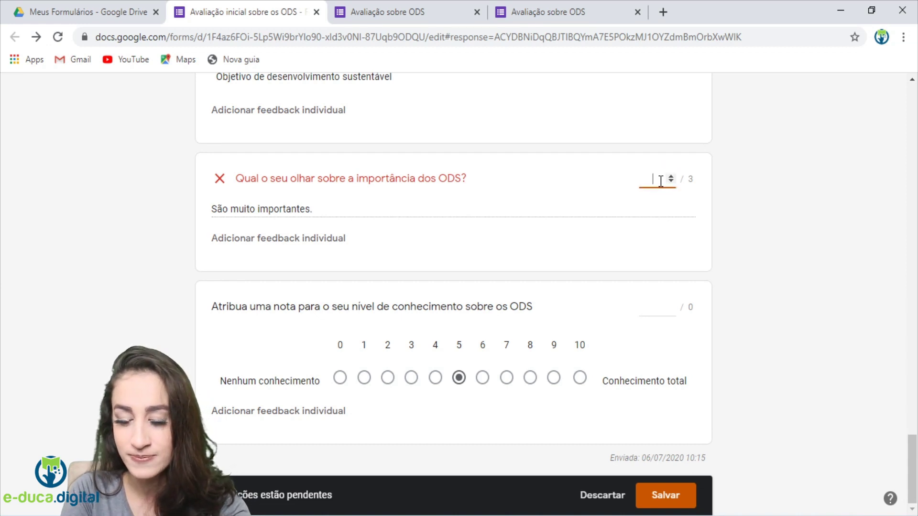
type("1")
left_click(796, 236)
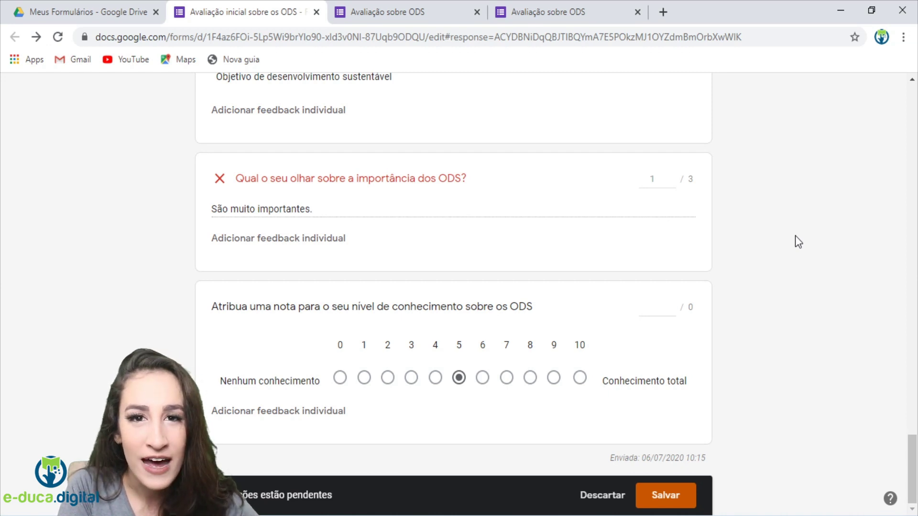
left_click(656, 503)
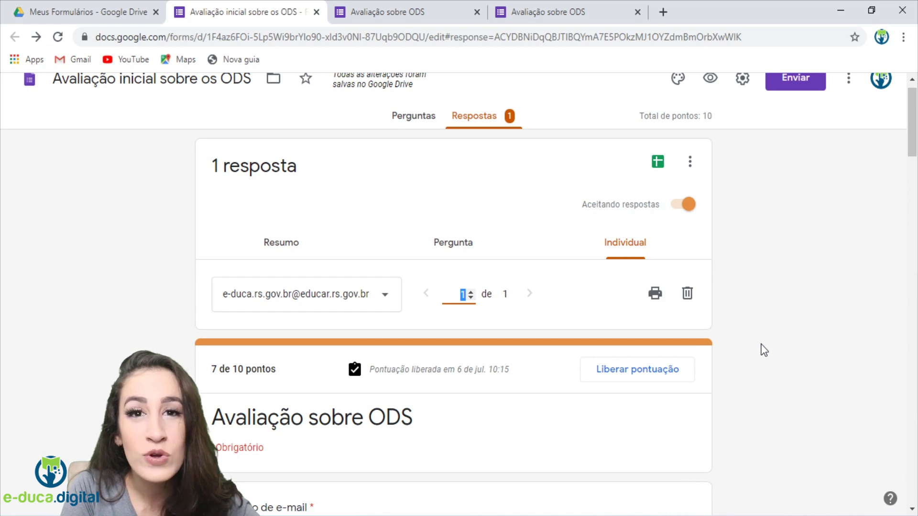
Step: Release the score to all participants by e-mail without an optional message
left_click(654, 374)
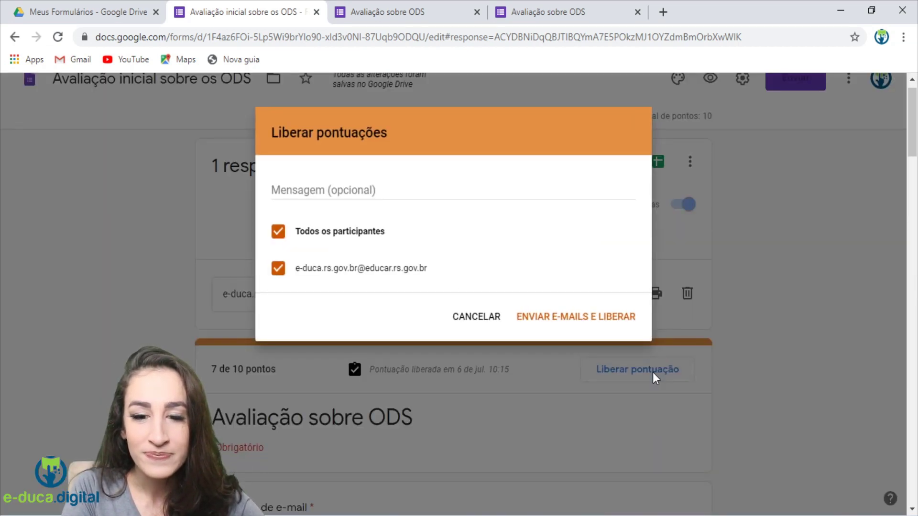
left_click(568, 317)
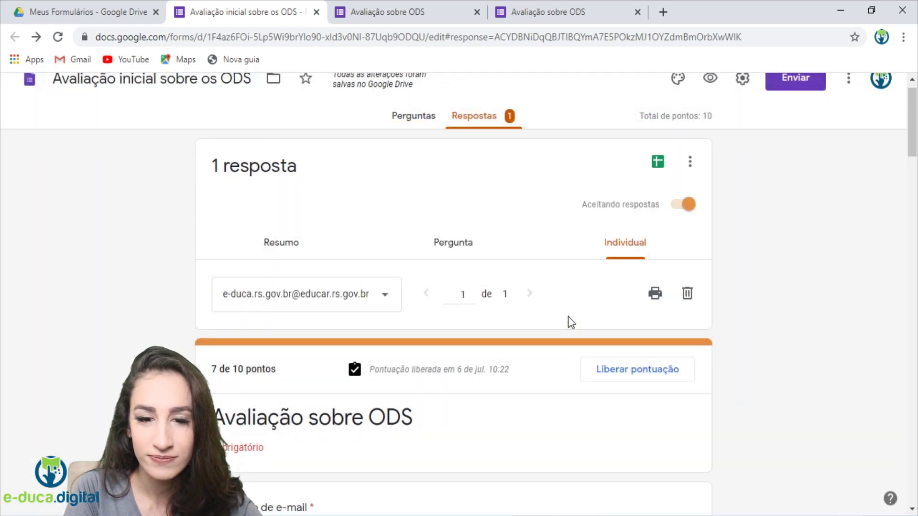
scroll(742, 236, "up", 1)
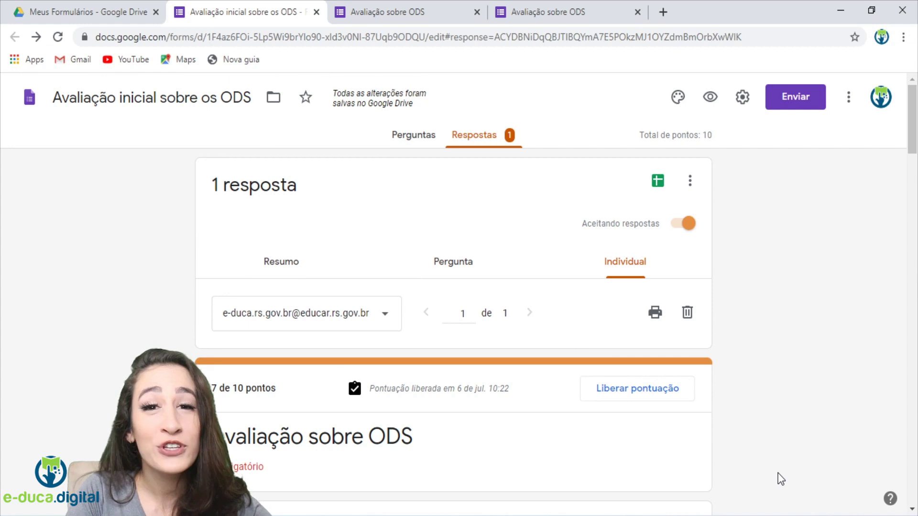